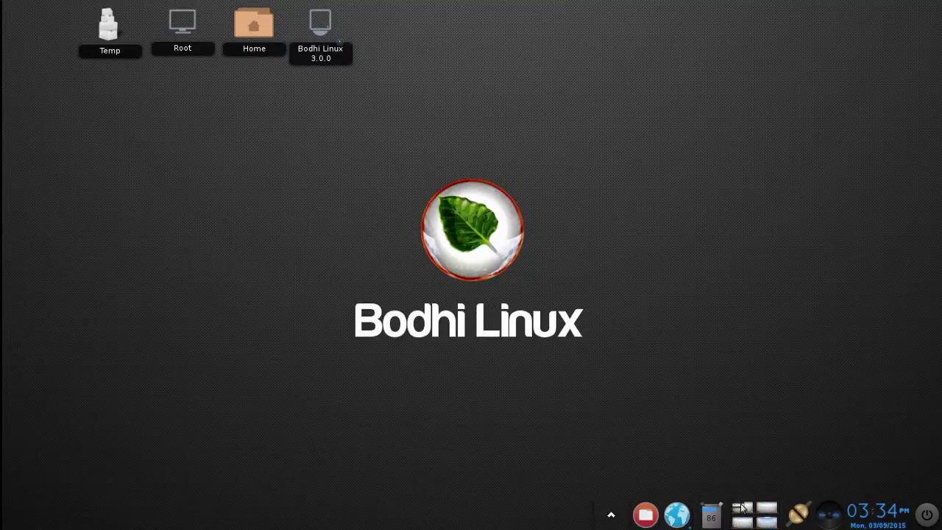
# Step: Open the Midori browser and a file manager window on the lower-left virtual desktop, moving the file manager to the upper-left desktop
pyautogui.click(746, 524)
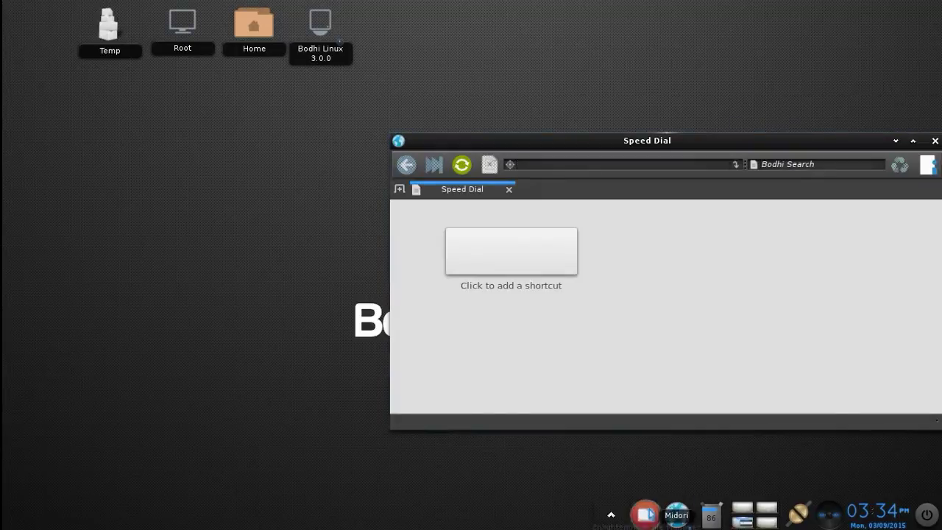
pyautogui.click(645, 515)
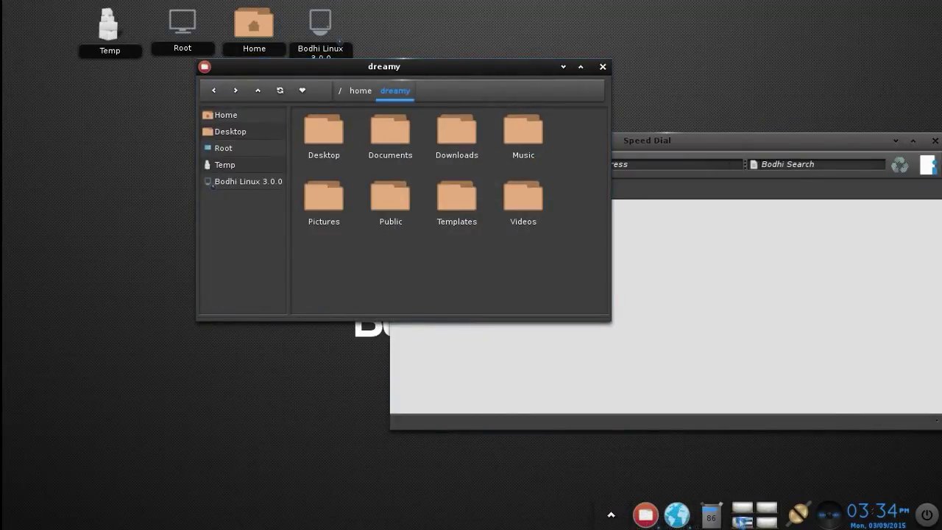
pyautogui.click(742, 519)
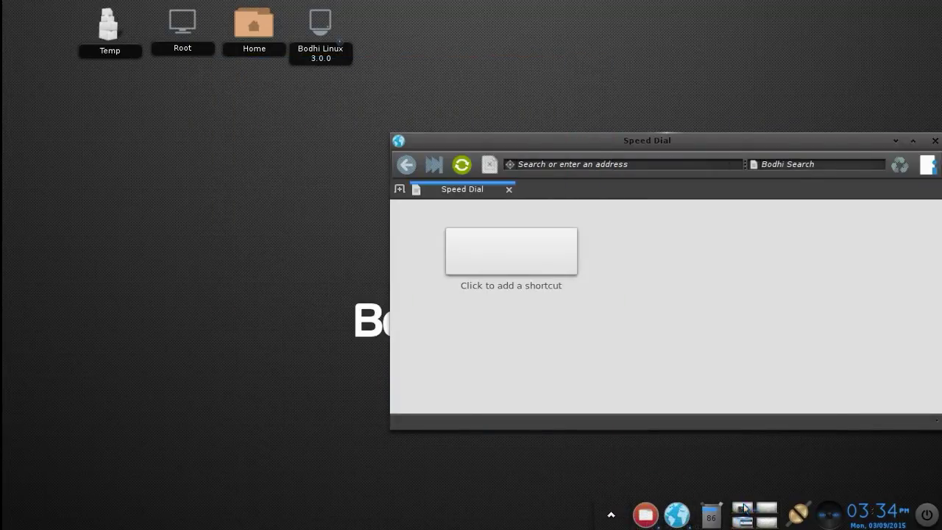
# Step: Open a second home folder window on the upper-left virtual desktop and move it to the upper-right desktop
pyautogui.click(765, 509)
pyautogui.click(645, 515)
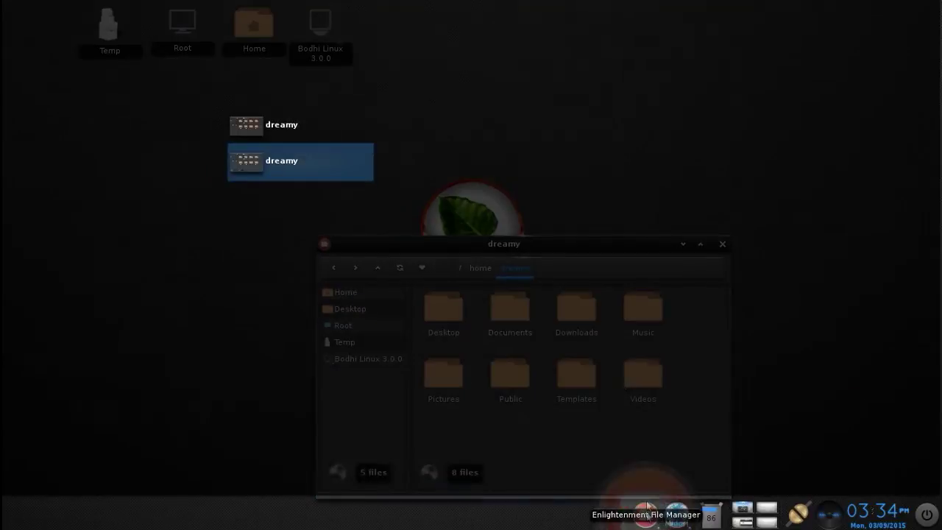
pyautogui.click(291, 161)
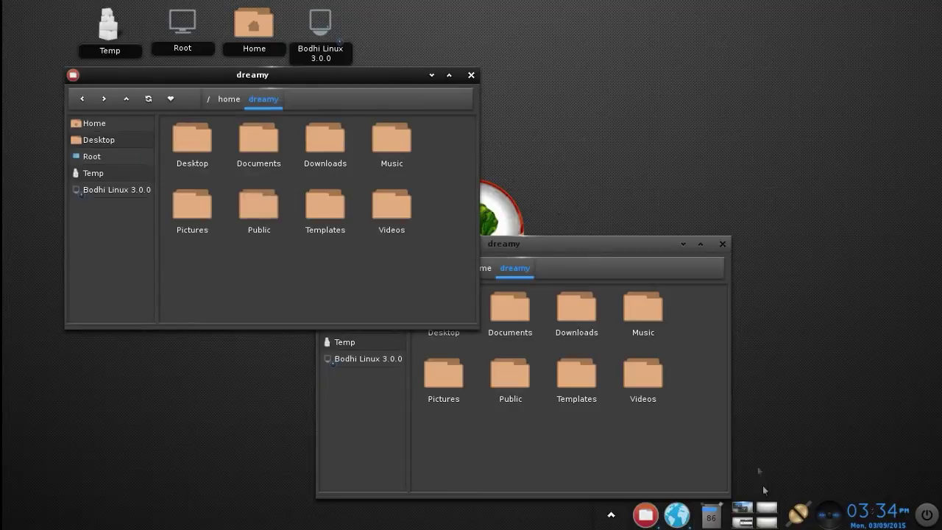
pyautogui.moveTo(742, 507); pyautogui.dragTo(768, 509)
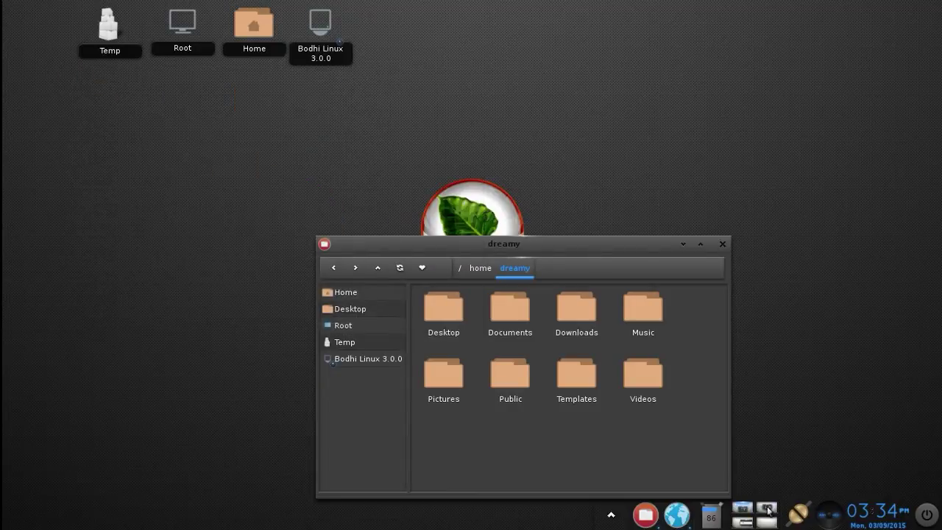
# Step: View the upper-right virtual desktop and return to the lower-left desktop that holds the browser
pyautogui.click(768, 509)
pyautogui.click(743, 512)
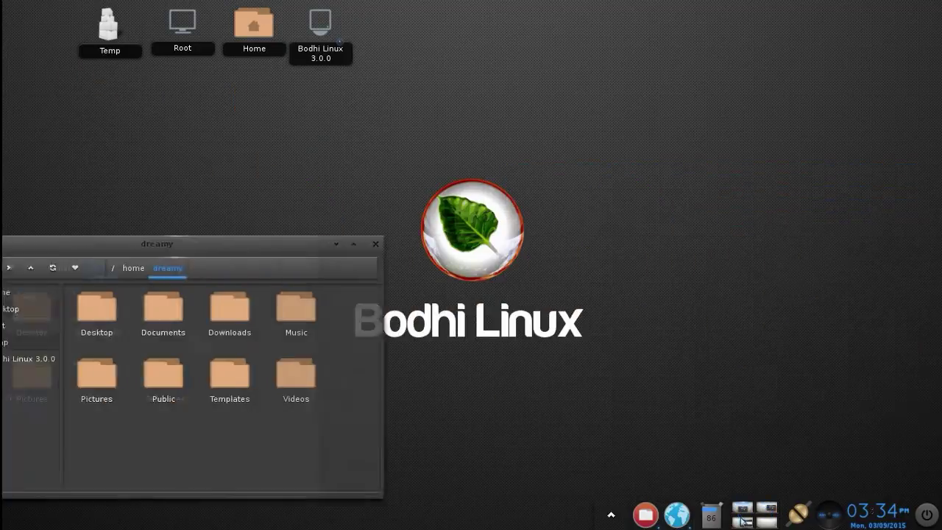
pyautogui.click(743, 523)
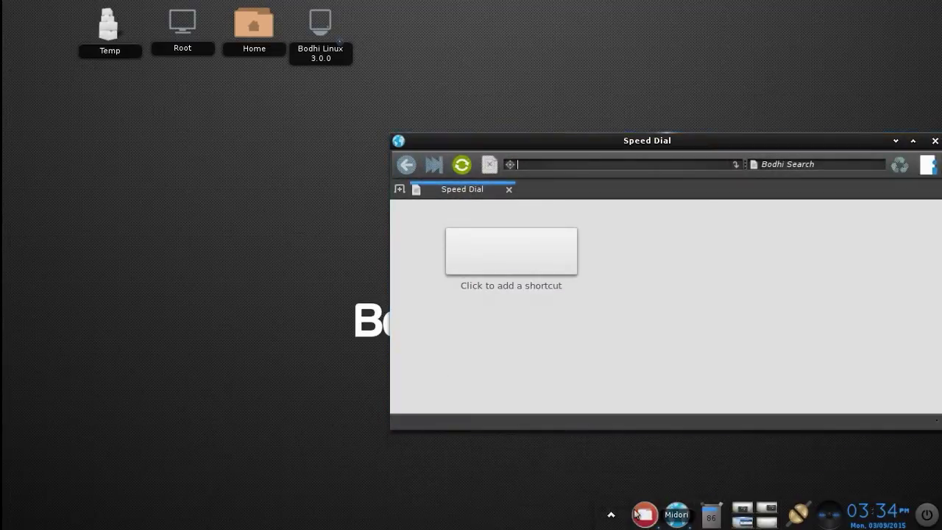
# Step: Launch Terminology from the system tools and move its window to the lower-right virtual desktop
pyautogui.click(610, 515)
pyautogui.moveTo(616, 321)
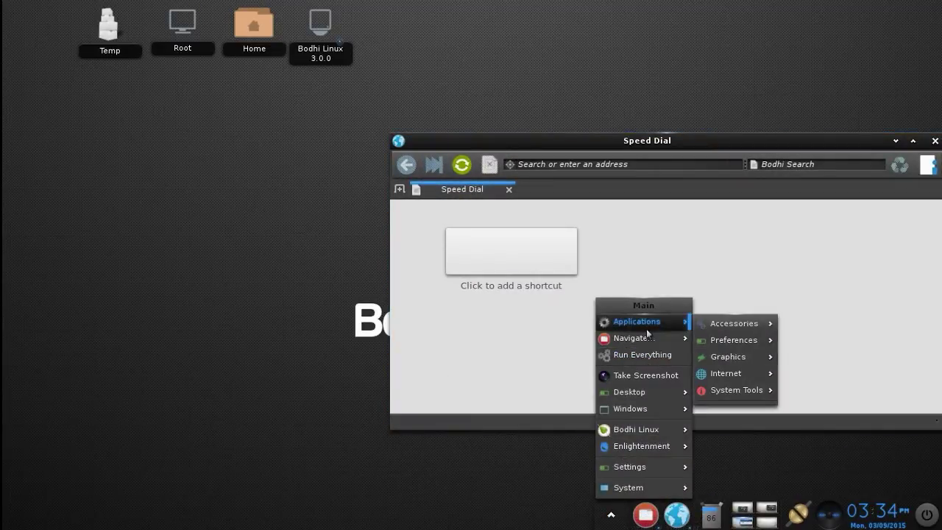
pyautogui.moveTo(742, 391)
pyautogui.click(809, 458)
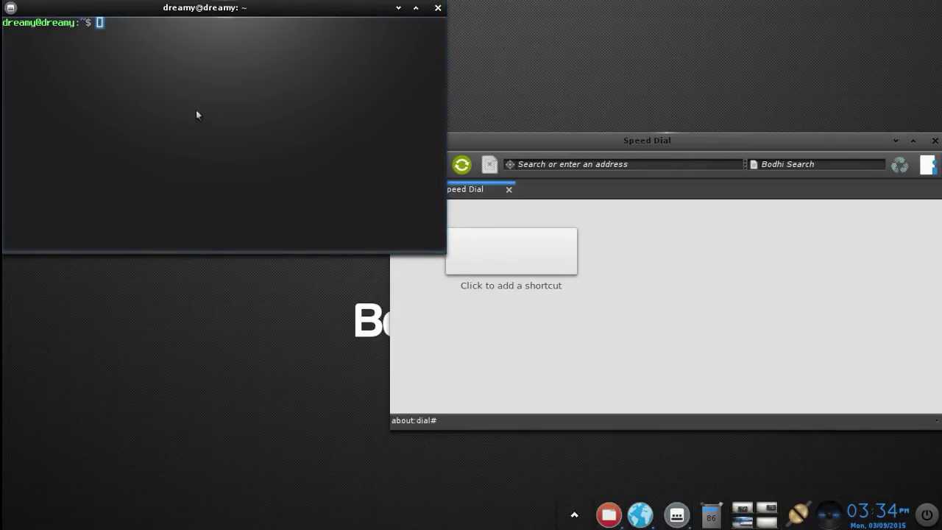
pyautogui.moveTo(188, 13); pyautogui.dragTo(297, 65)
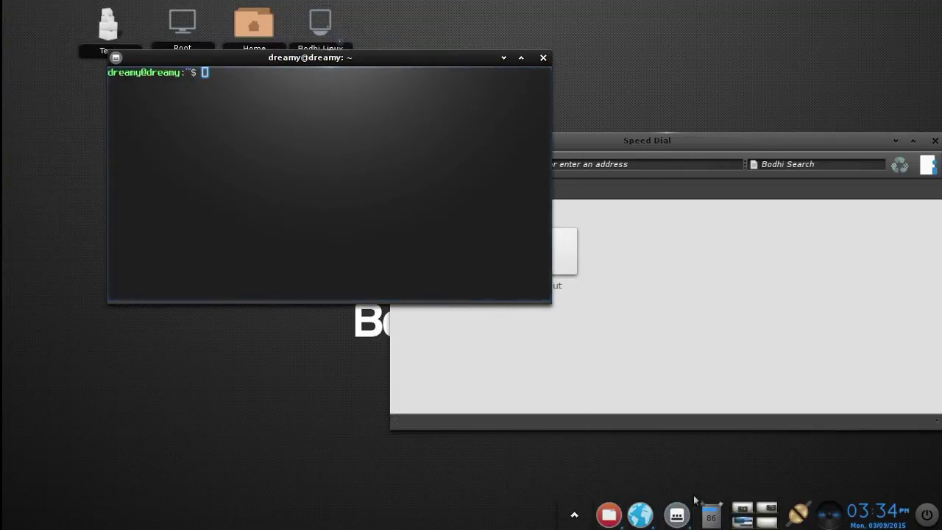
pyautogui.click(746, 520)
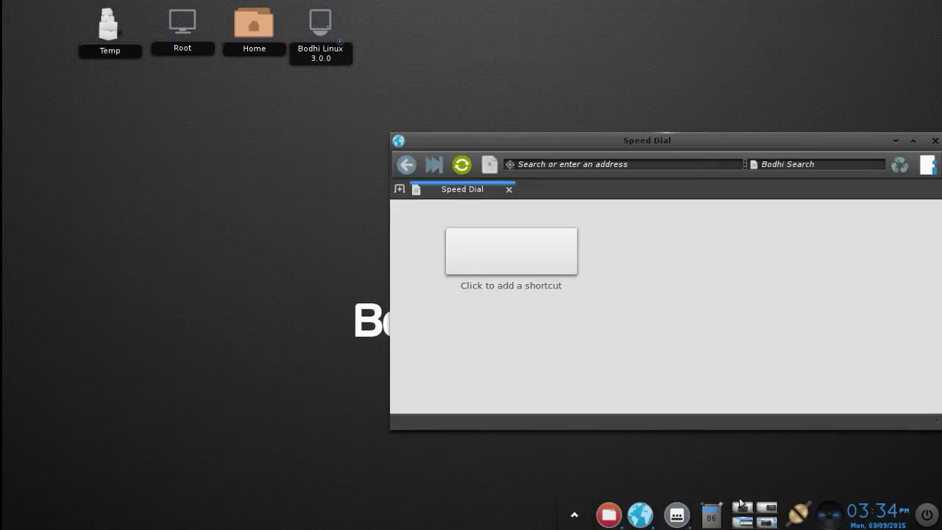
# Step: Switch through the upper-left, upper-right and lower-right virtual desktops to view the window on each
pyautogui.click(741, 510)
pyautogui.click(744, 506)
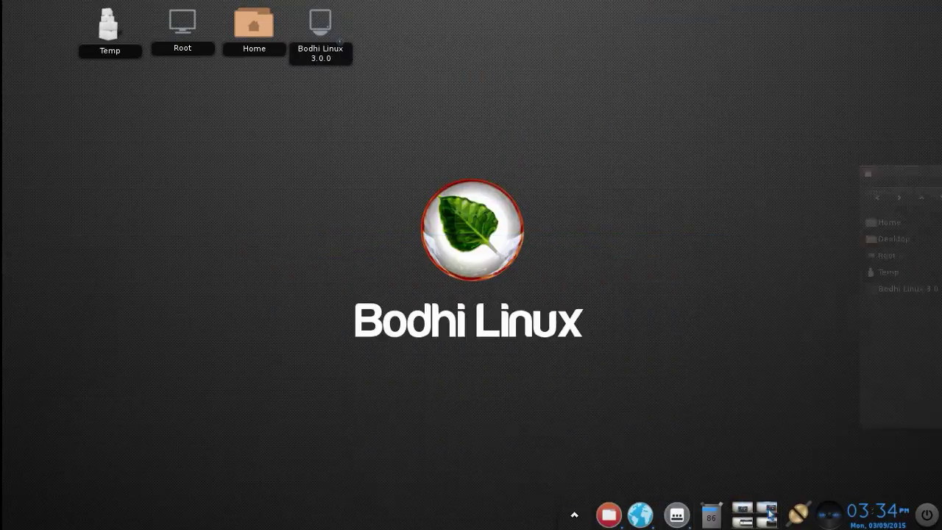
pyautogui.click(769, 524)
pyautogui.click(765, 524)
# Step: Go through the four virtual desktops and close the browser, both file manager windows and the terminal
pyautogui.click(743, 523)
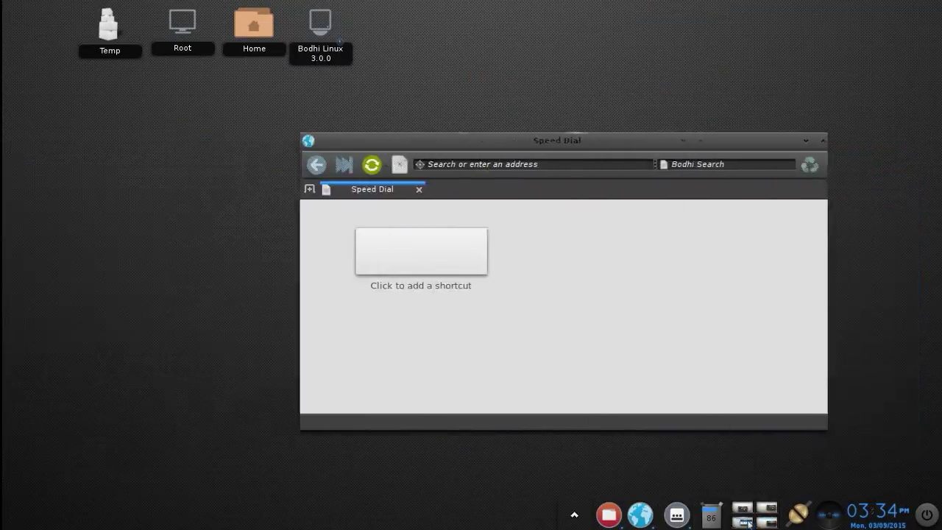
pyautogui.click(742, 506)
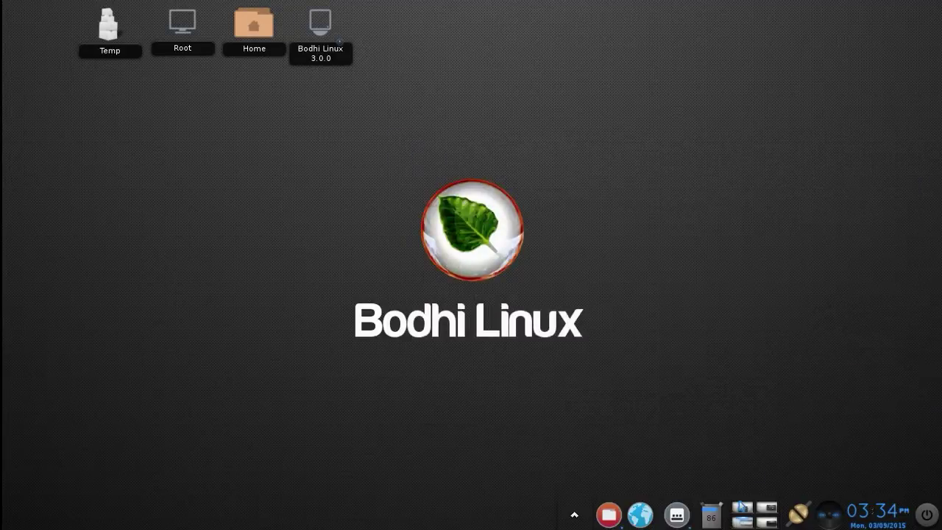
pyautogui.click(741, 511)
pyautogui.click(724, 244)
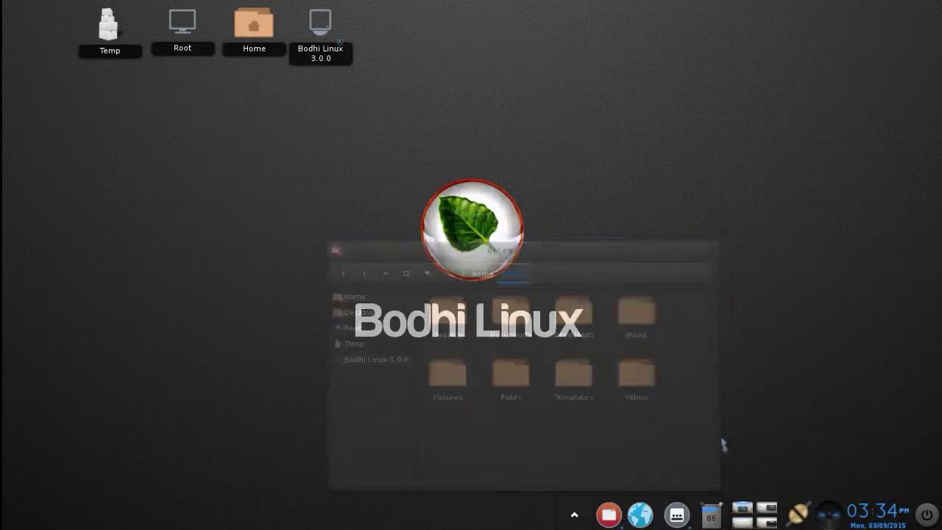
pyautogui.click(761, 513)
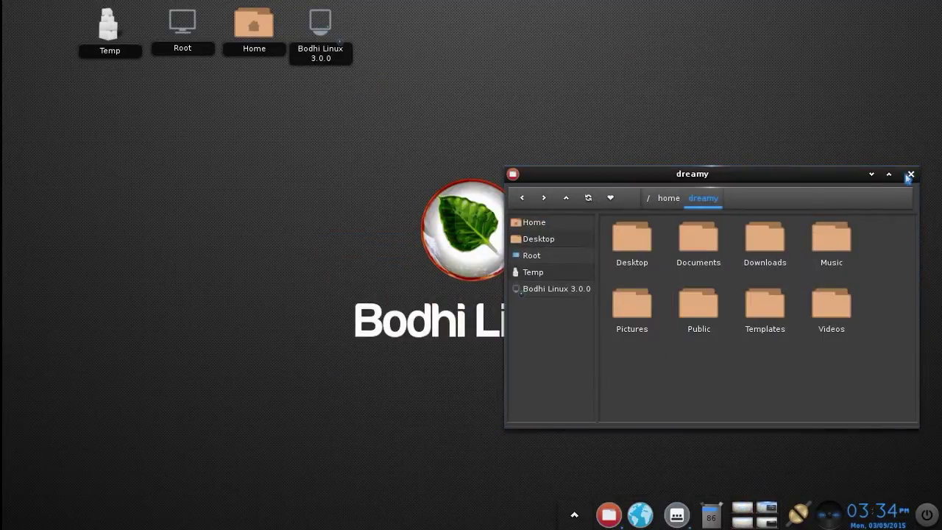
pyautogui.click(909, 178)
pyautogui.click(767, 520)
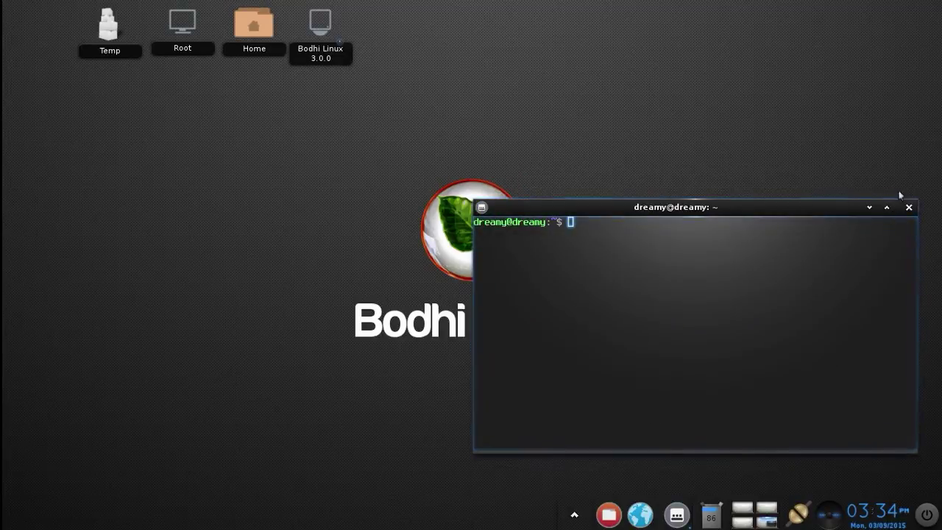
pyautogui.click(909, 207)
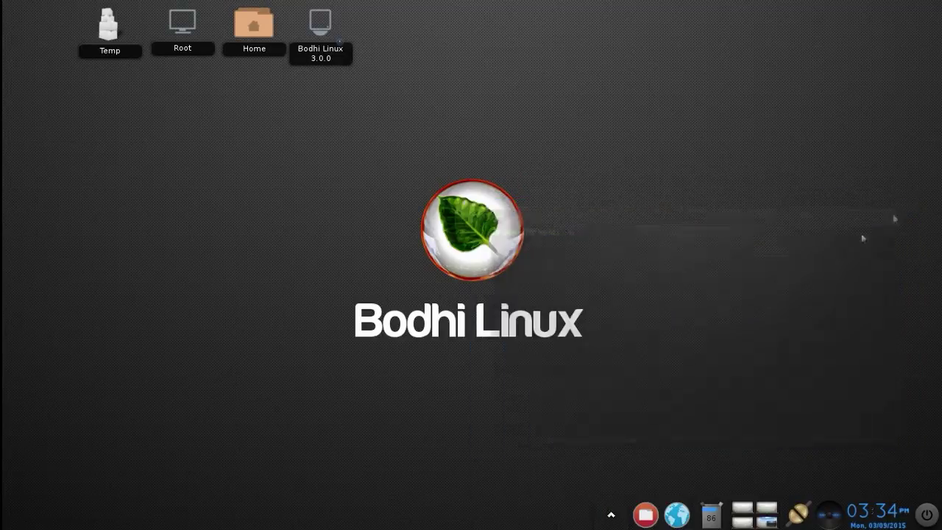
# Step: Examine the application categories offered in the main menu, including the programs listed under System Tools
pyautogui.click(614, 515)
pyautogui.moveTo(645, 322)
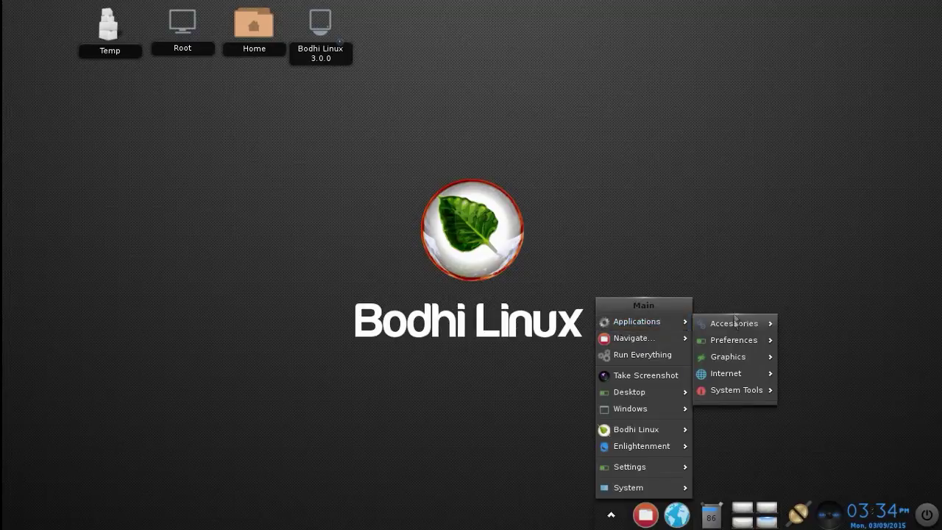
pyautogui.click(735, 360)
pyautogui.click(614, 515)
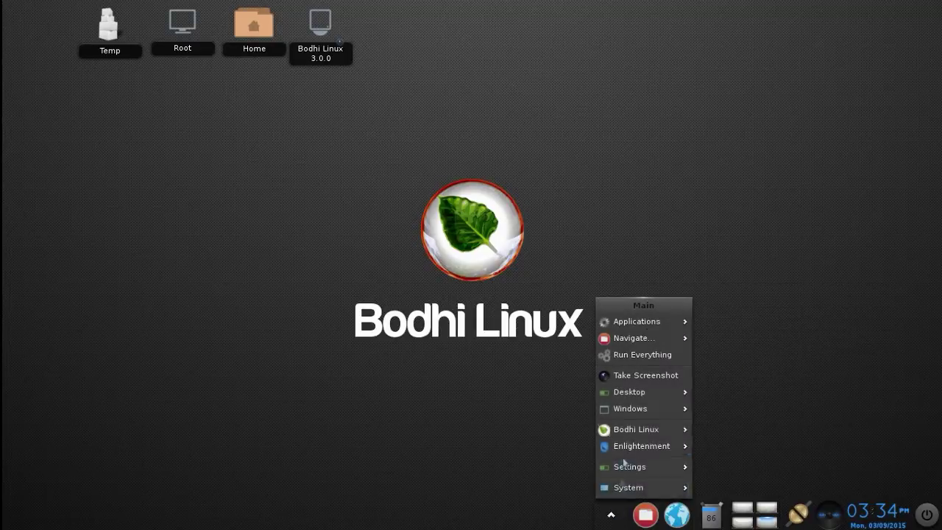
pyautogui.moveTo(641, 343)
pyautogui.moveTo(659, 322)
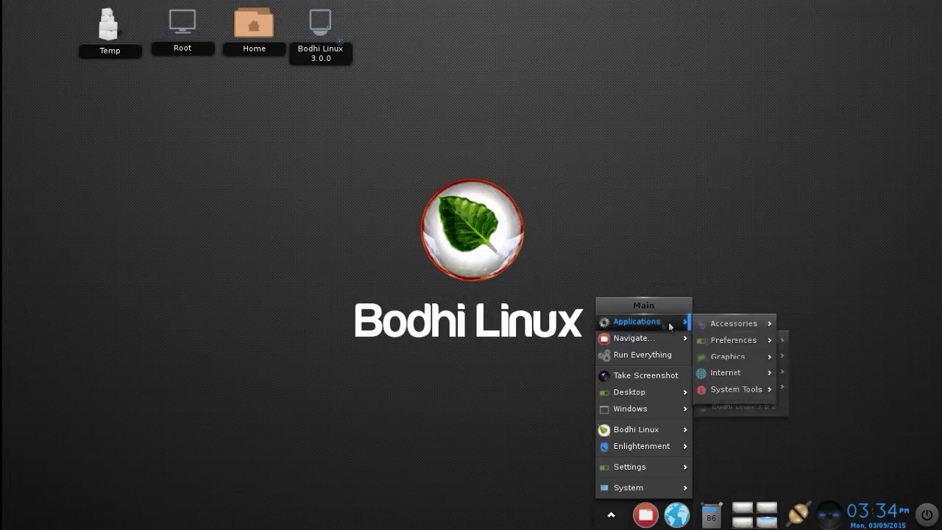
pyautogui.moveTo(725, 377)
pyautogui.moveTo(725, 393)
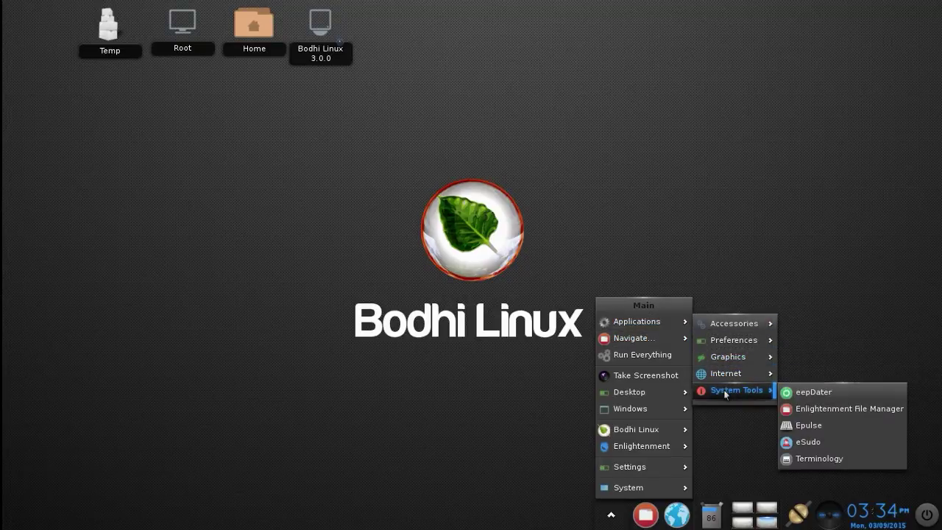
pyautogui.click(735, 247)
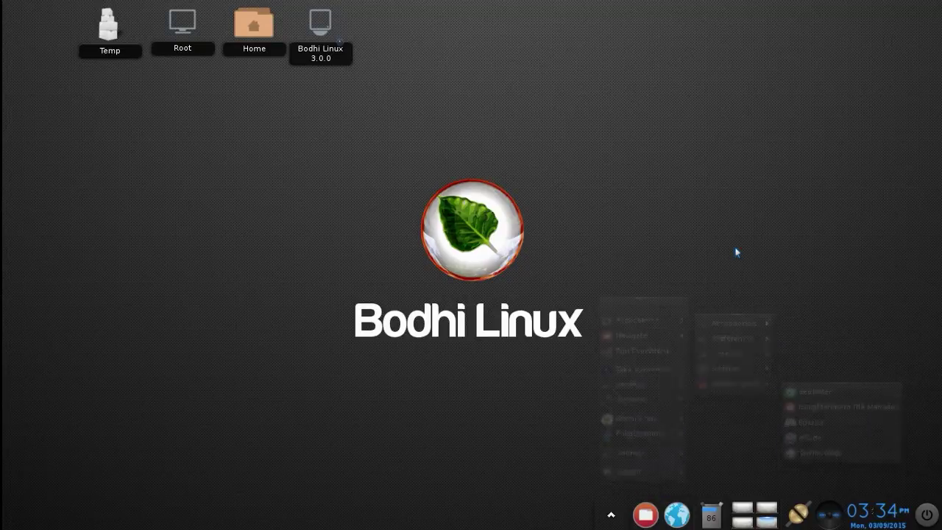
# Step: Open the Settings Panel and bring up its Wallpaper settings
pyautogui.click(374, 98)
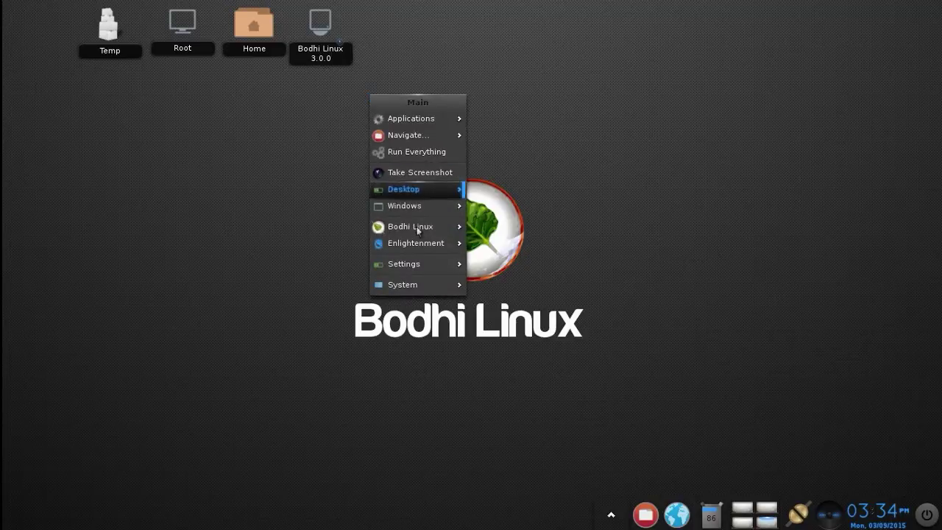
pyautogui.moveTo(416, 264)
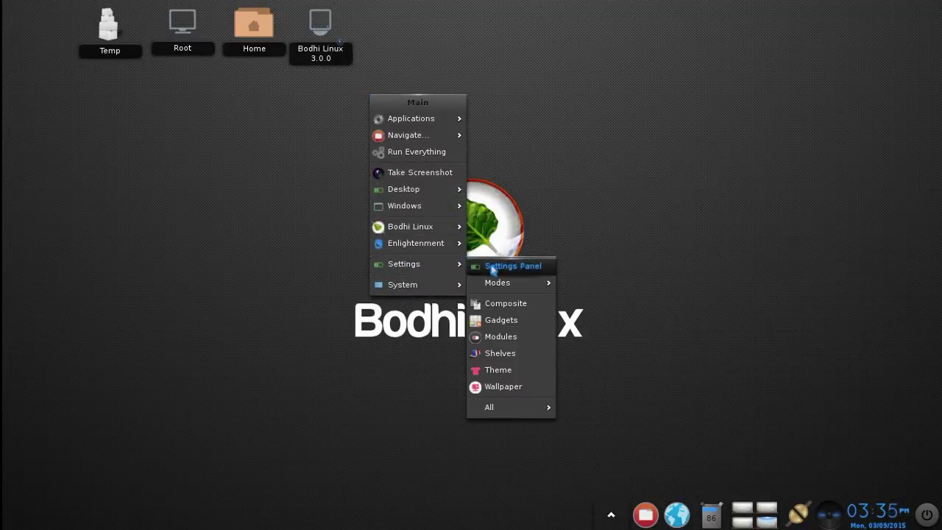
pyautogui.click(492, 268)
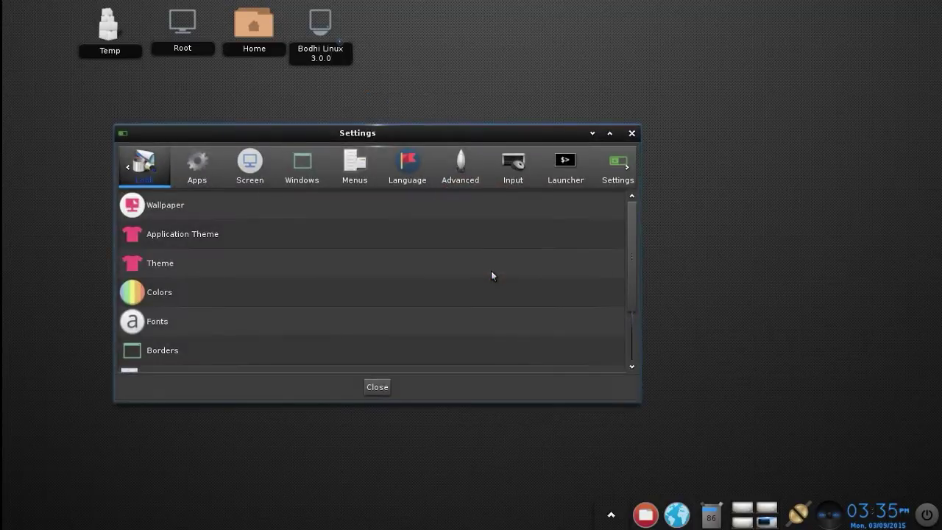
pyautogui.click(138, 210)
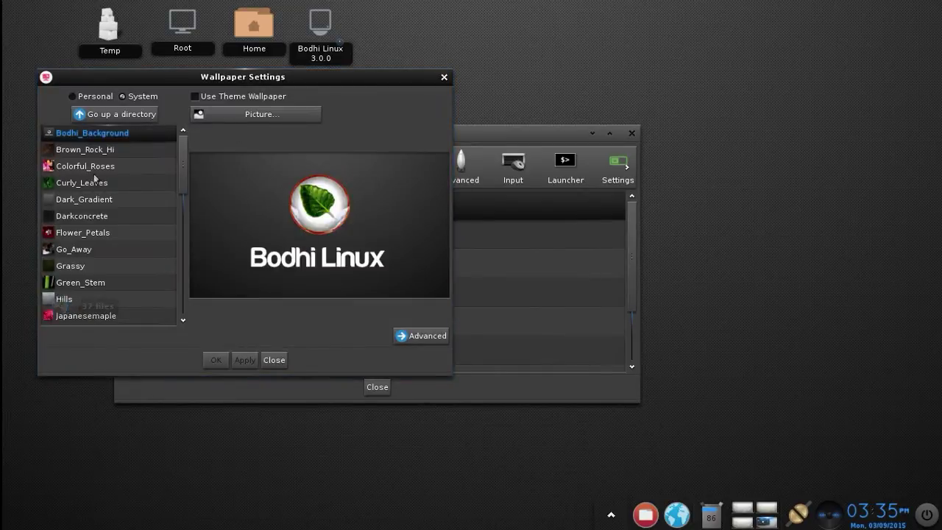
# Step: Apply the Mossstring system wallpaper to the desktop
pyautogui.scroll(-3, 91, 175)
pyautogui.scroll(-3, 90, 174)
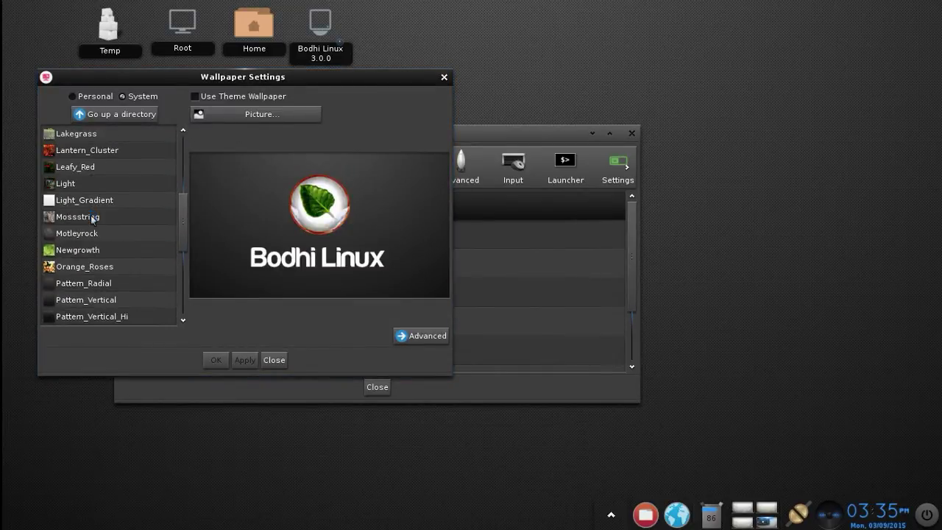
pyautogui.click(92, 217)
pyautogui.click(245, 360)
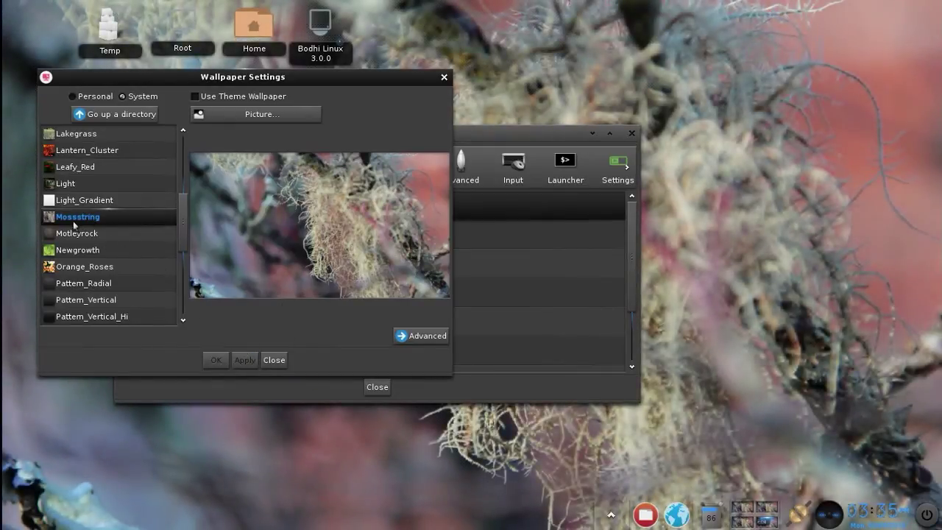
# Step: Apply the Wetgrass system wallpaper to the desktop
pyautogui.scroll(-4, 75, 225)
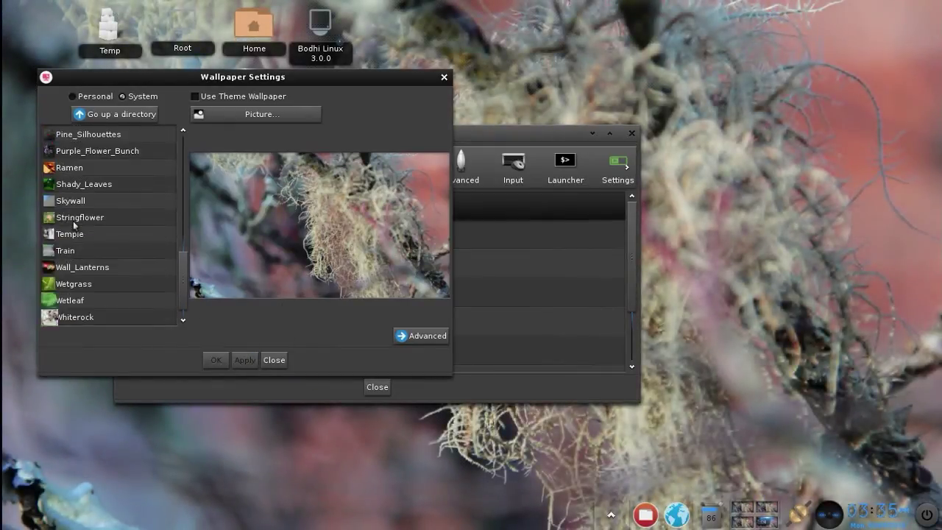
pyautogui.click(87, 286)
pyautogui.click(245, 360)
# Step: Apply the Bodhi_Background system wallpaper and close the wallpaper settings
pyautogui.scroll(3, 101, 247)
pyautogui.scroll(5, 101, 244)
pyautogui.click(107, 134)
pyautogui.click(245, 360)
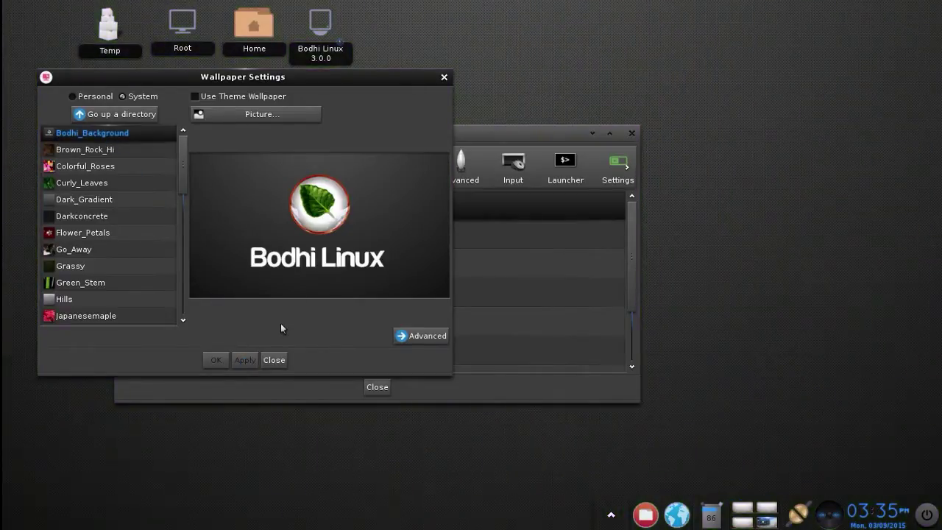
pyautogui.click(444, 78)
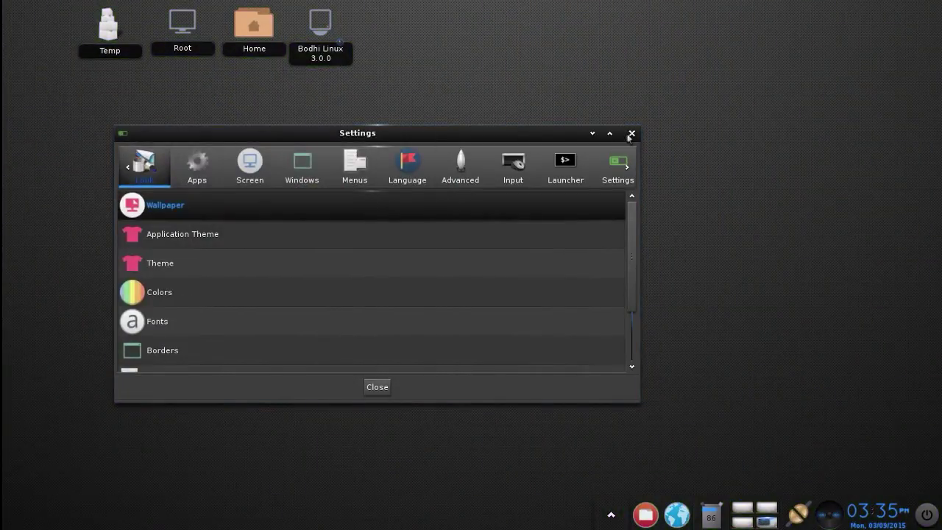
# Step: Show the Apps and Screen settings categories and maximize the Settings window
pyautogui.click(210, 173)
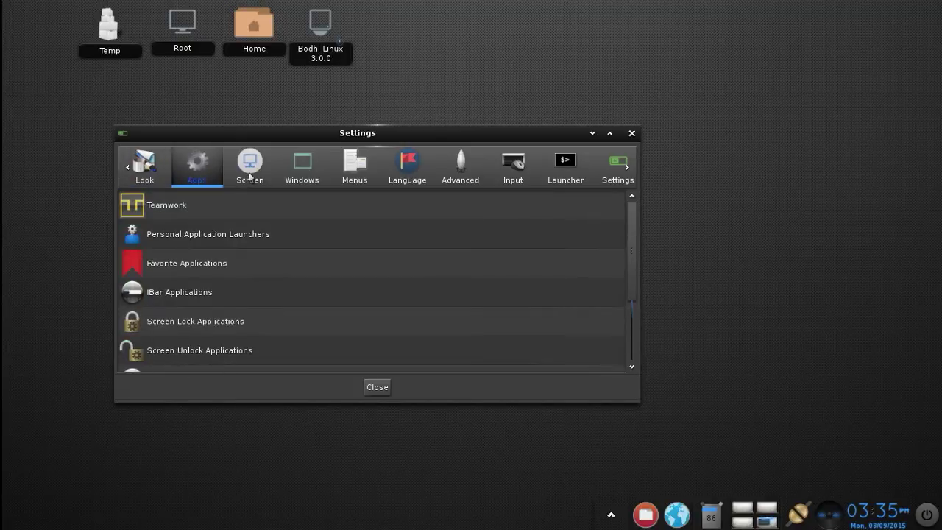
pyautogui.press('Right')
pyautogui.click(609, 134)
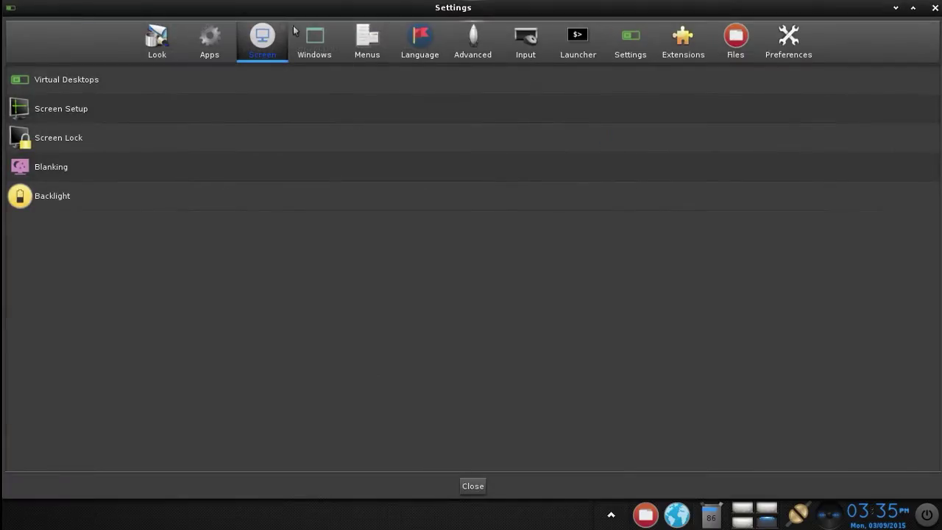
# Step: Browse the settings categories Windows, Menus, Language, Advanced, Input, Launcher, Settings, Files and Preferences, and close the Settings window
pyautogui.click(314, 40)
pyautogui.click(366, 46)
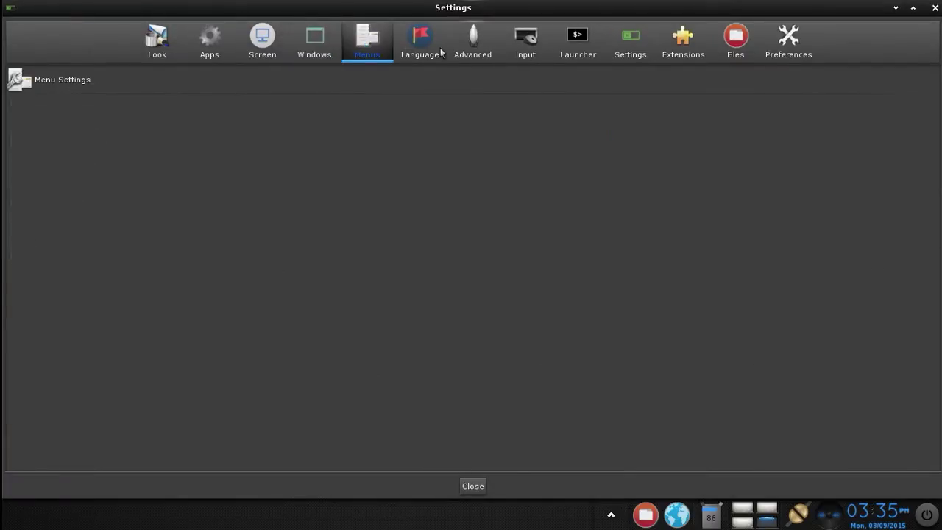
pyautogui.click(434, 46)
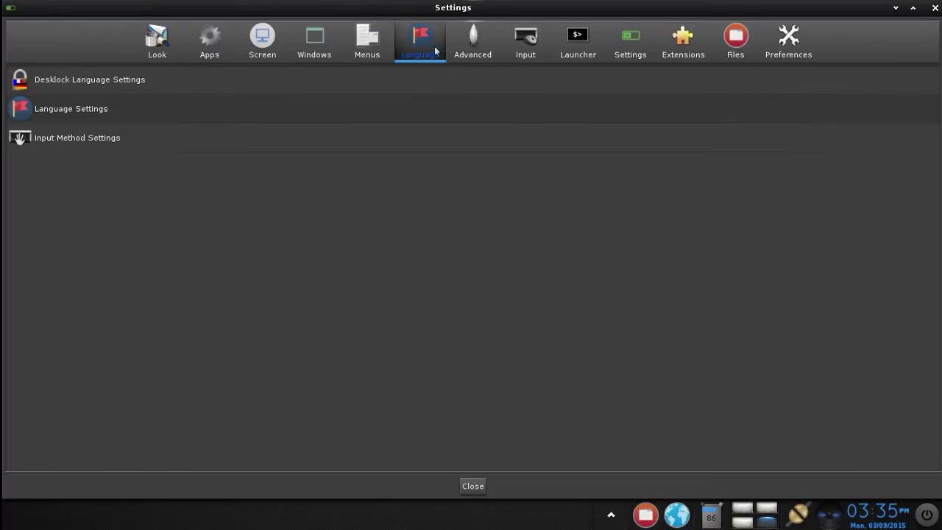
pyautogui.click(472, 49)
pyautogui.click(518, 48)
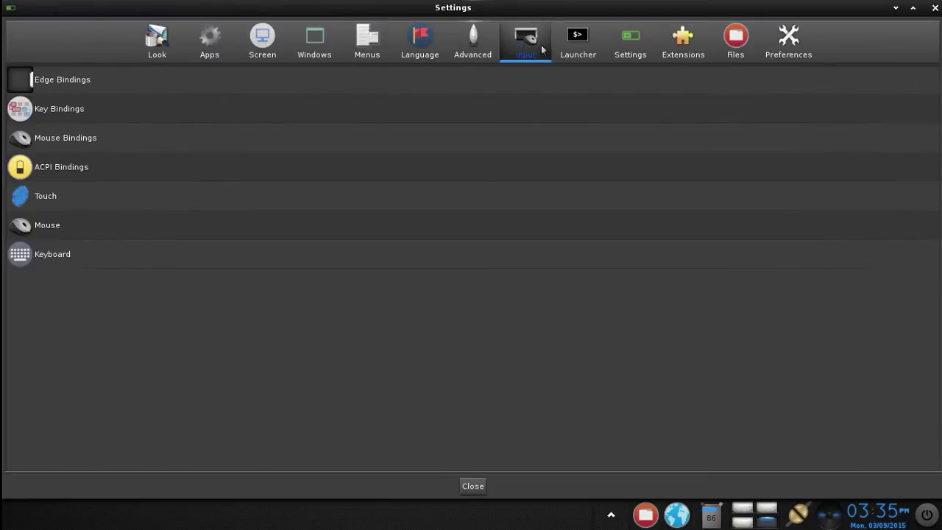
pyautogui.click(578, 49)
pyautogui.click(630, 49)
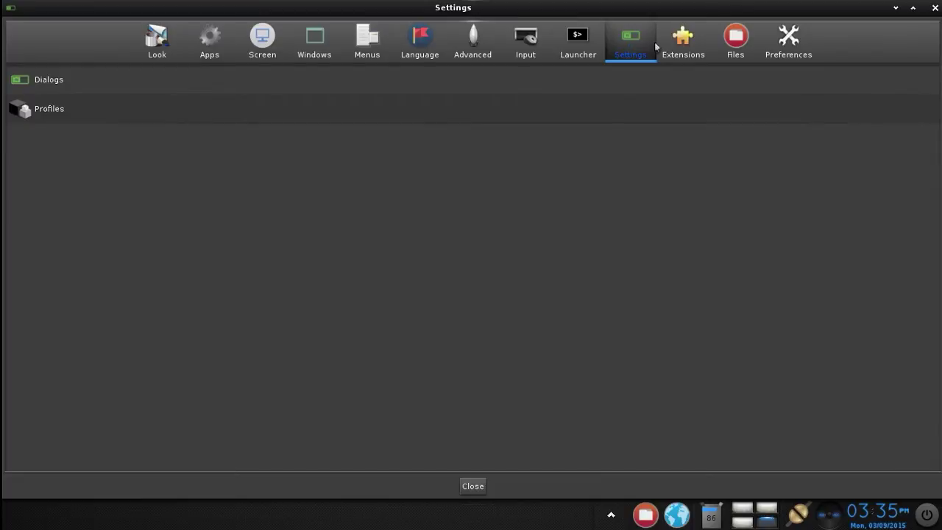
pyautogui.click(742, 46)
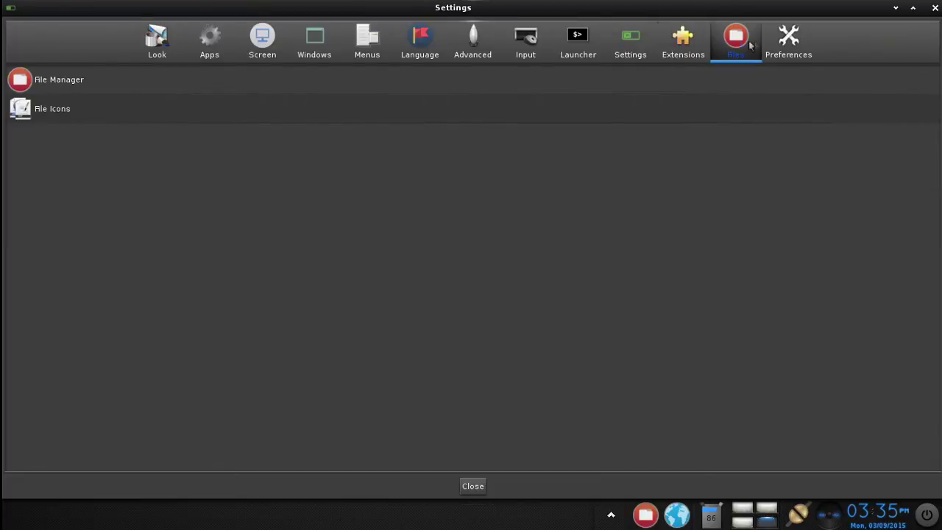
pyautogui.click(790, 46)
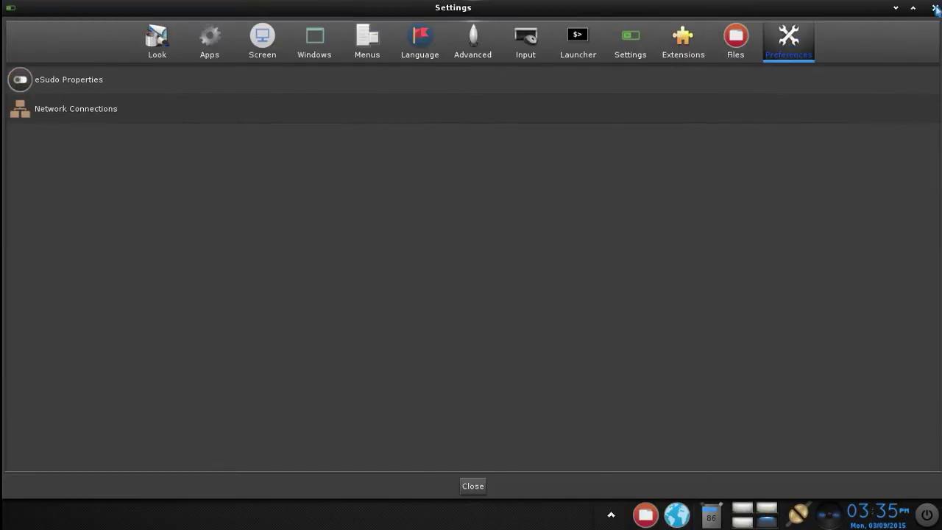
pyautogui.click(935, 7)
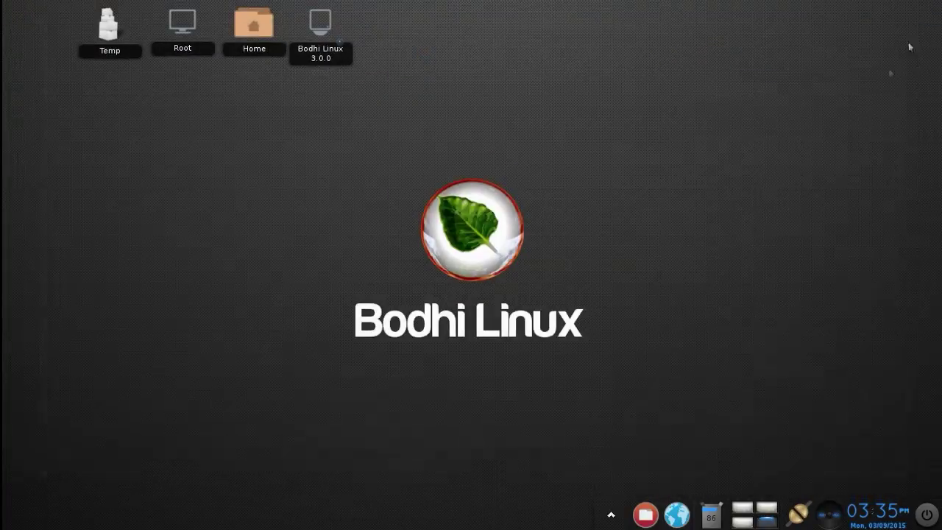
# Step: Browse the main menu's full list of settings categories, including Extensions and Look, plus its System options, and dismiss the menu
pyautogui.click(612, 516)
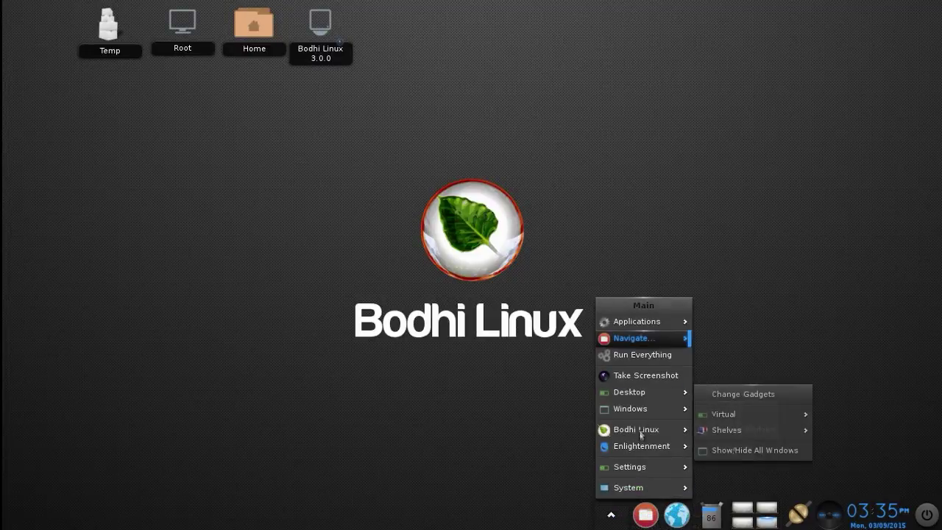
pyautogui.moveTo(640, 433)
pyautogui.moveTo(638, 471)
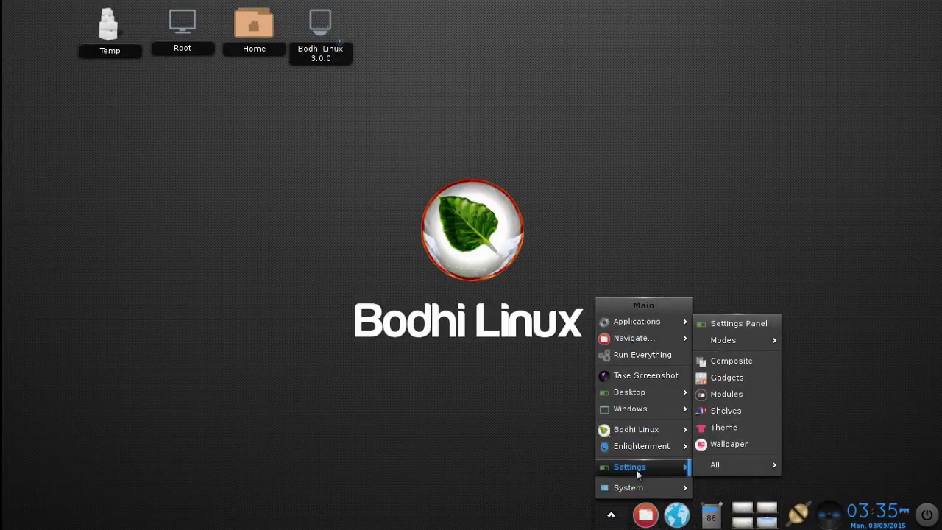
pyautogui.moveTo(717, 464)
pyautogui.moveTo(834, 434)
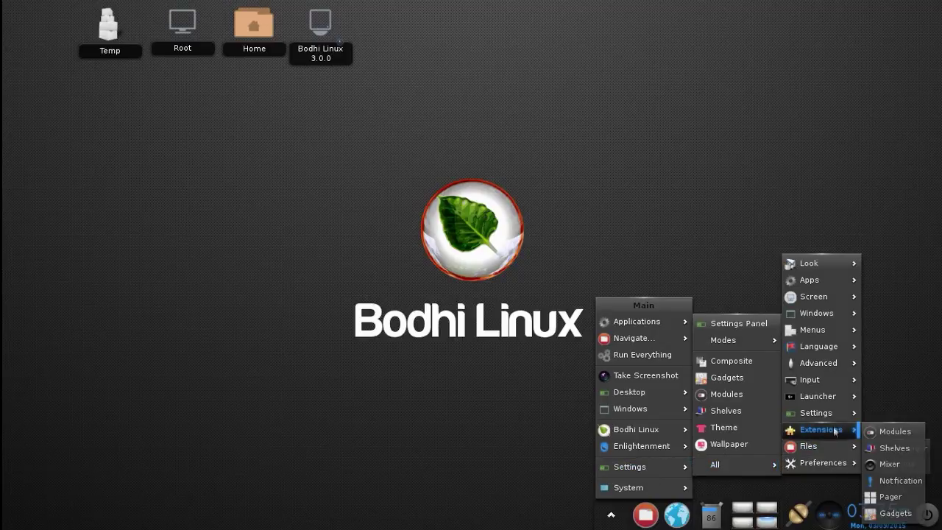
pyautogui.moveTo(809, 263)
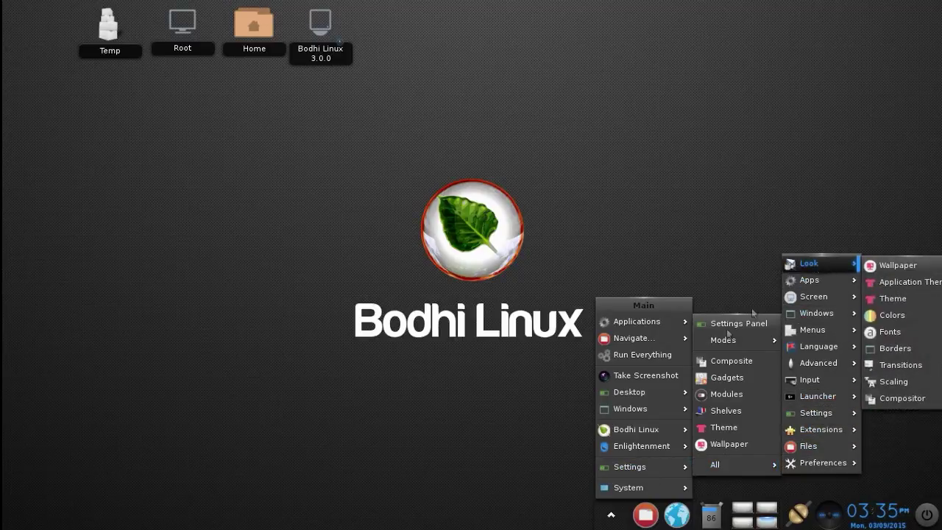
pyautogui.moveTo(617, 492)
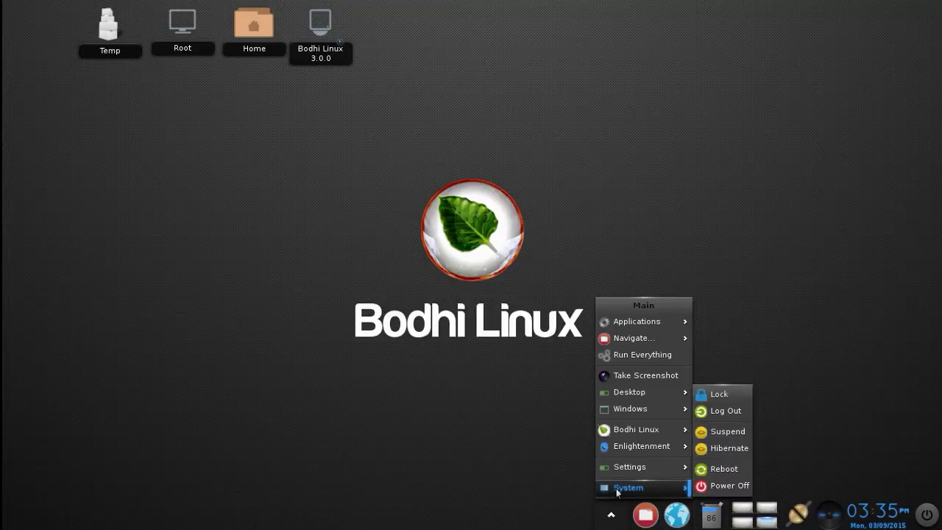
pyautogui.click(500, 478)
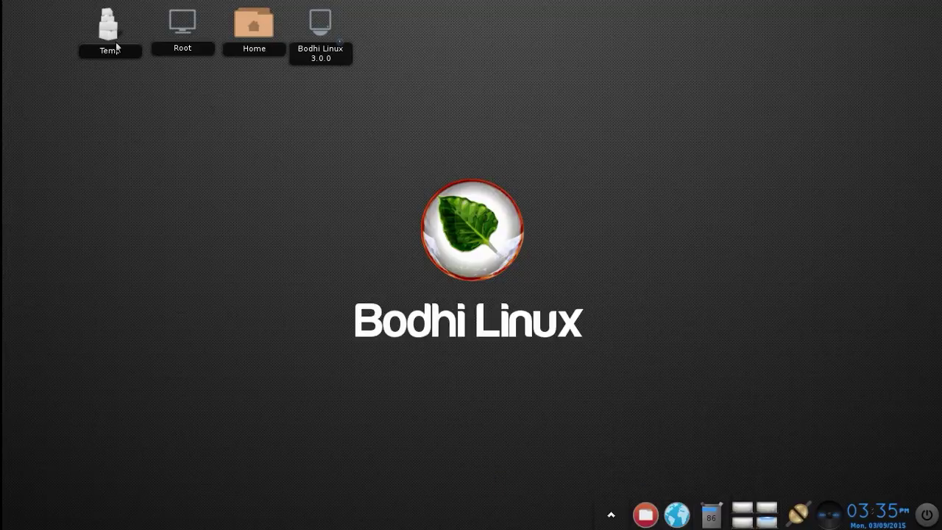
# Step: View the contents of the Root and Home folders from their desktop icons, closing each window
pyautogui.doubleClick(180, 30)
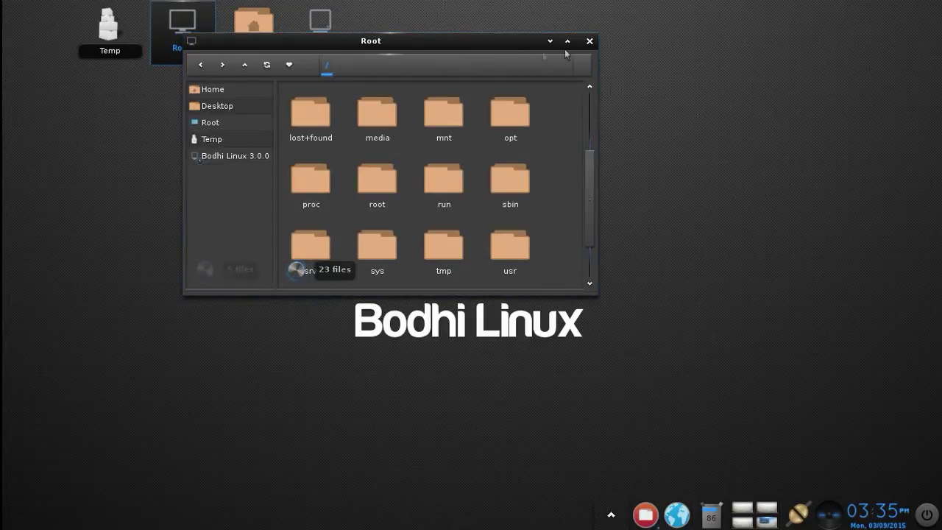
pyautogui.click(590, 42)
pyautogui.doubleClick(252, 28)
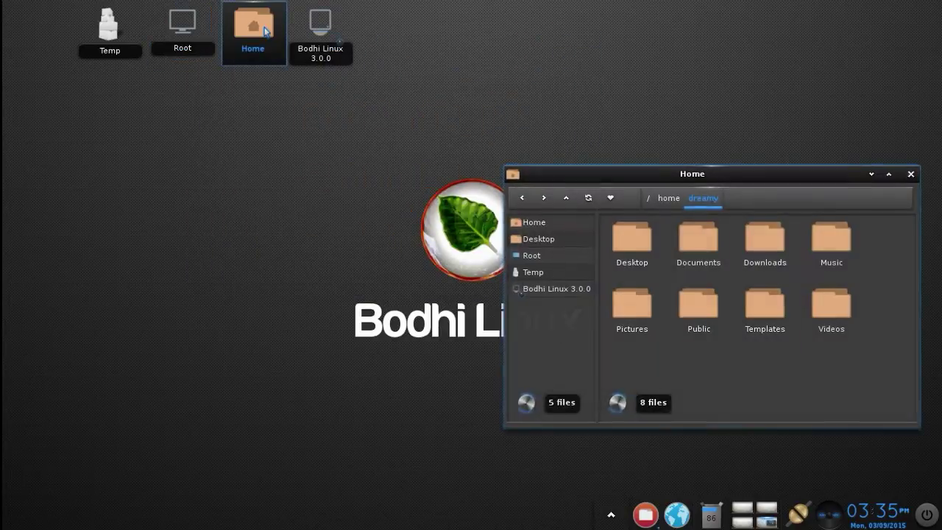
pyautogui.click(910, 174)
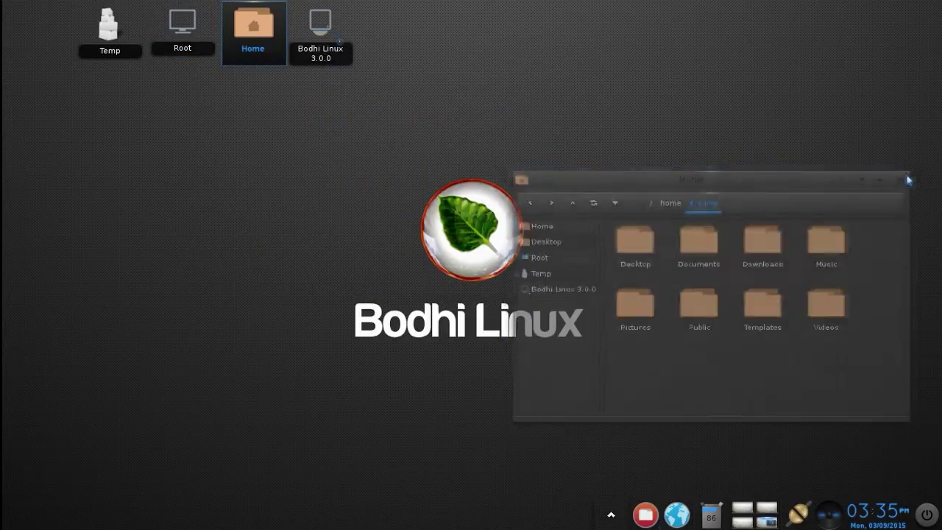
# Step: Add a new desktop shelf named Shelf #1
pyautogui.click(627, 48)
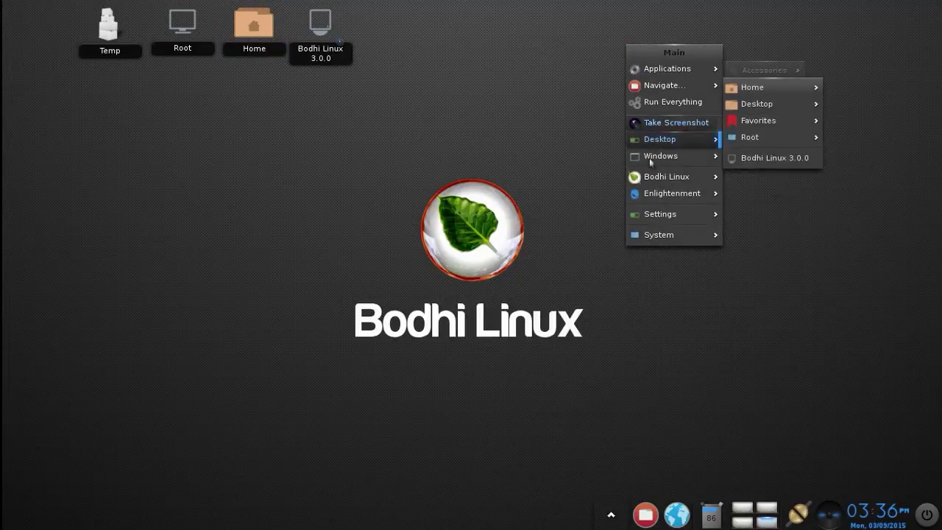
pyautogui.moveTo(660, 142)
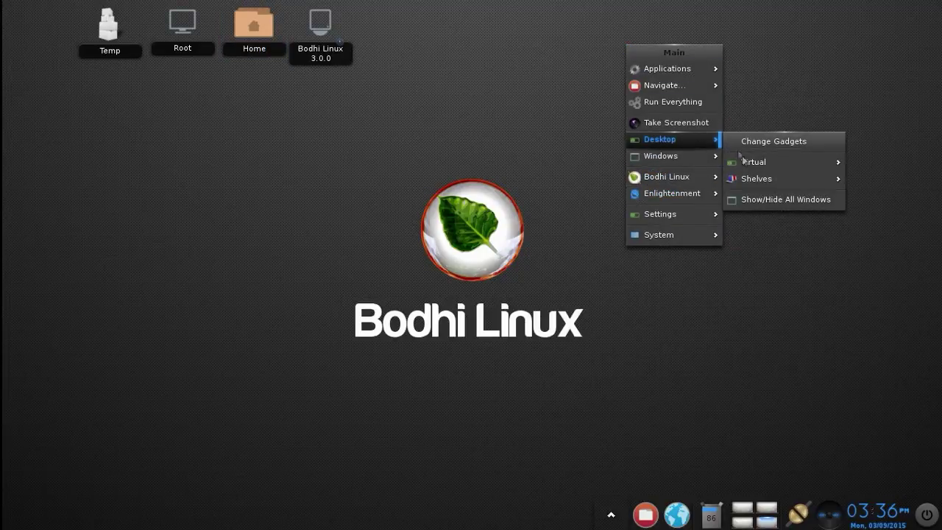
pyautogui.moveTo(751, 176)
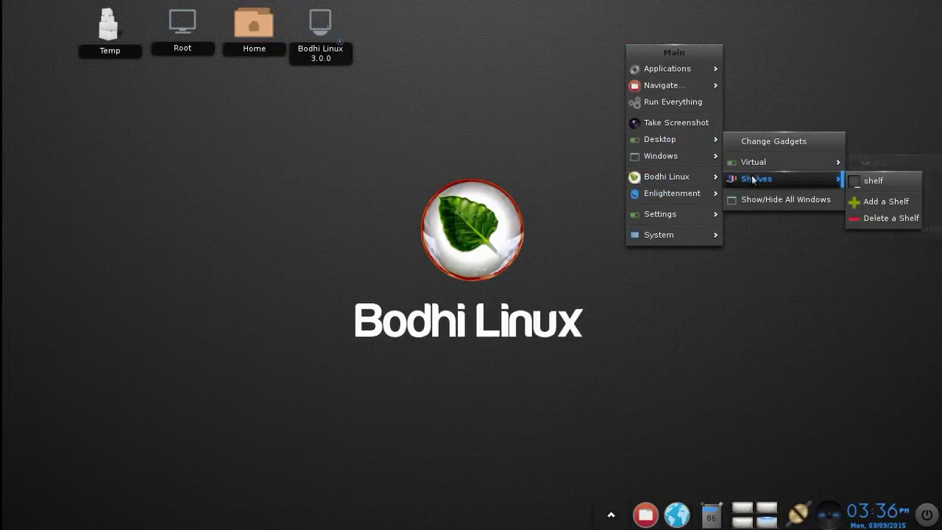
pyautogui.click(876, 201)
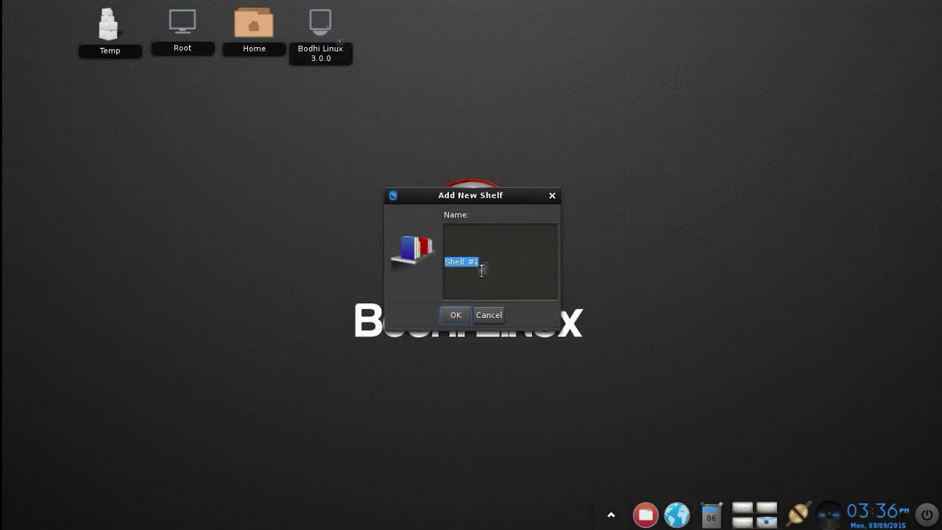
pyautogui.click(455, 315)
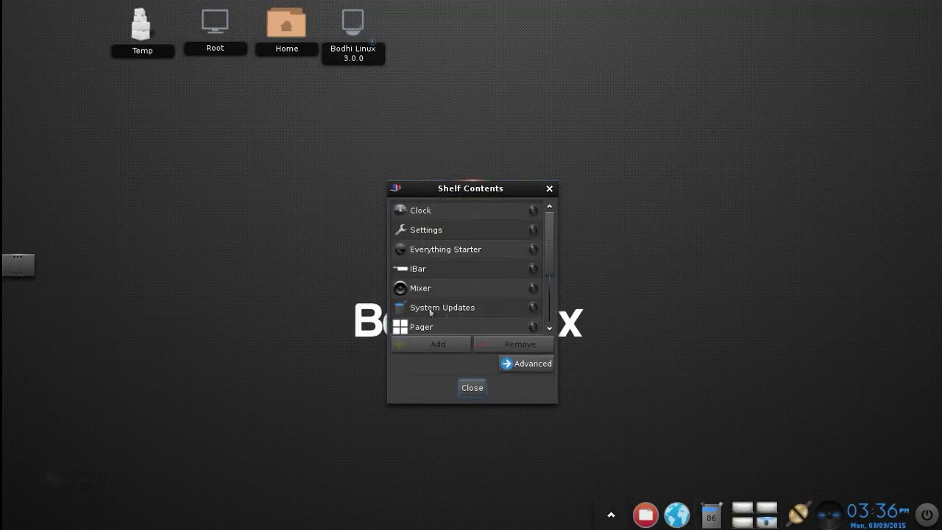
# Step: Look through the available gadgets and add the Clock gadget to the new shelf
pyautogui.scroll(-3, 448, 280)
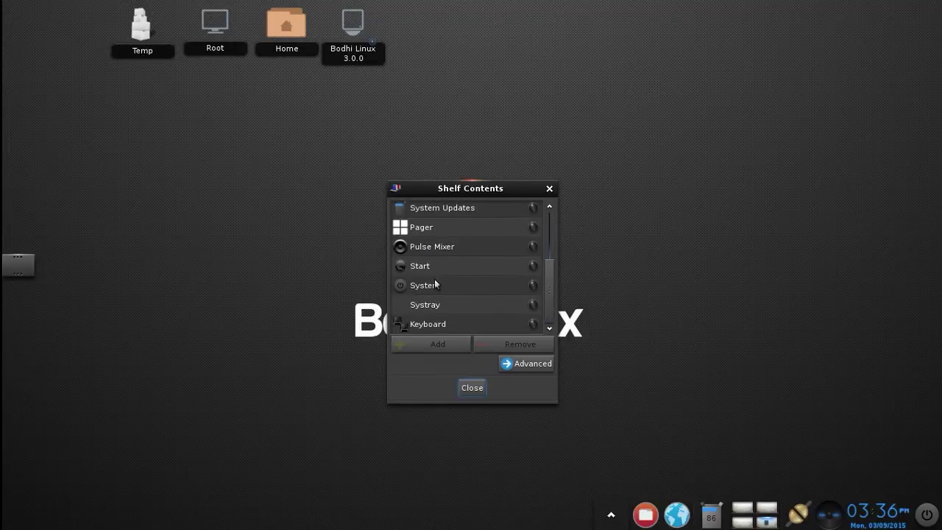
pyautogui.scroll(3, 449, 284)
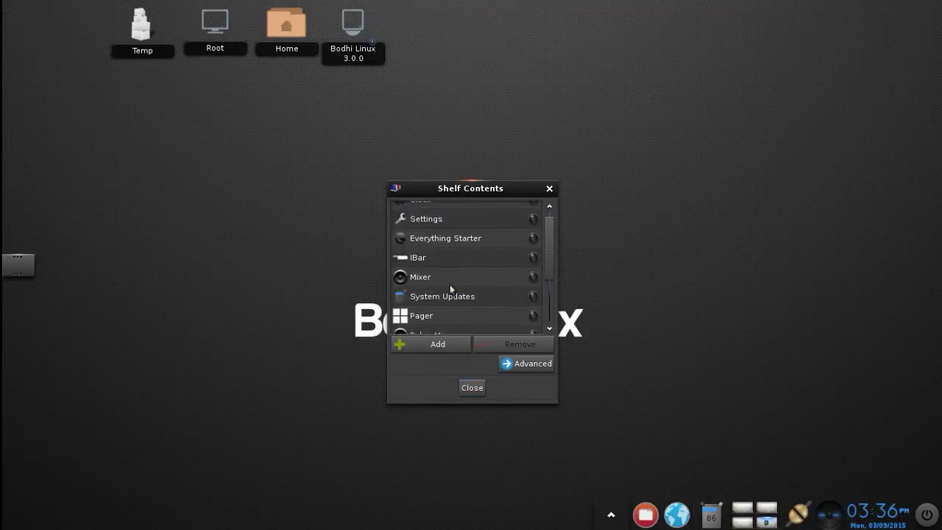
pyautogui.click(427, 212)
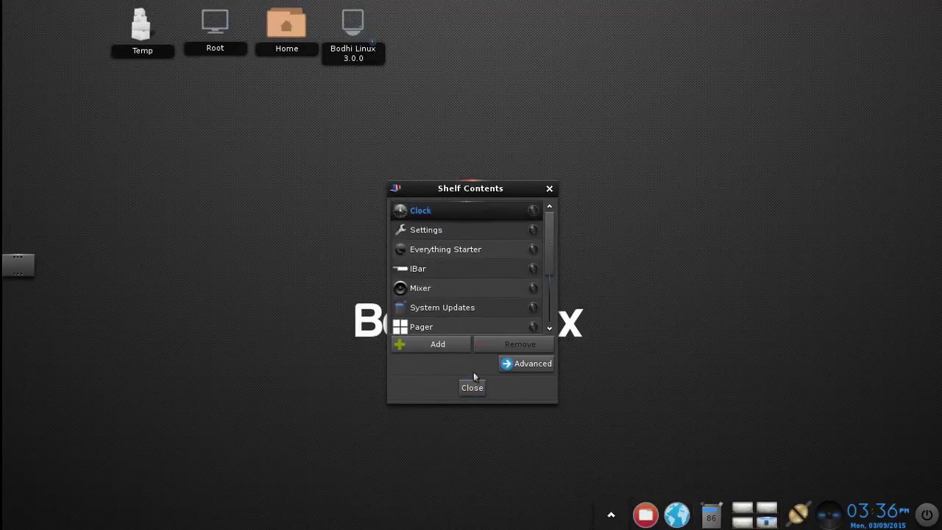
pyautogui.click(440, 346)
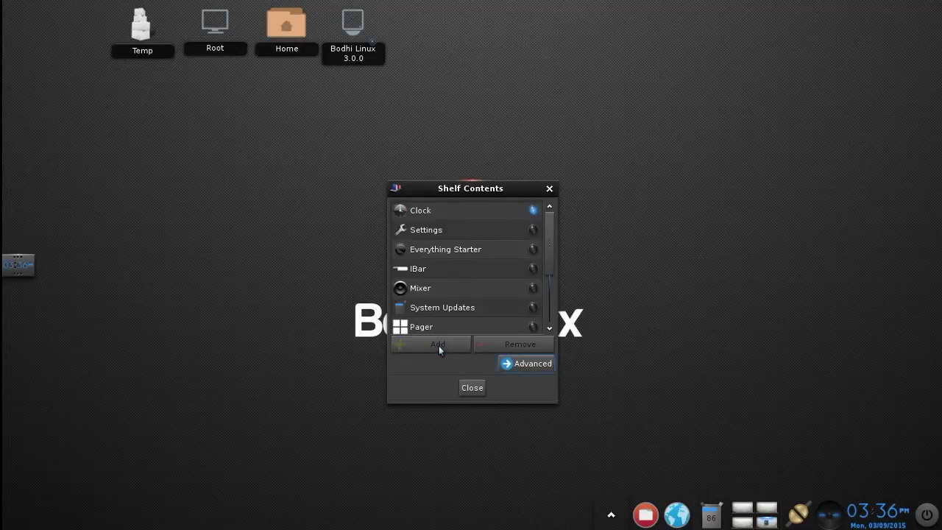
# Step: Add the Everything Starter gadget to the new shelf, try its launcher and dismiss it
pyautogui.scroll(-2, 448, 239)
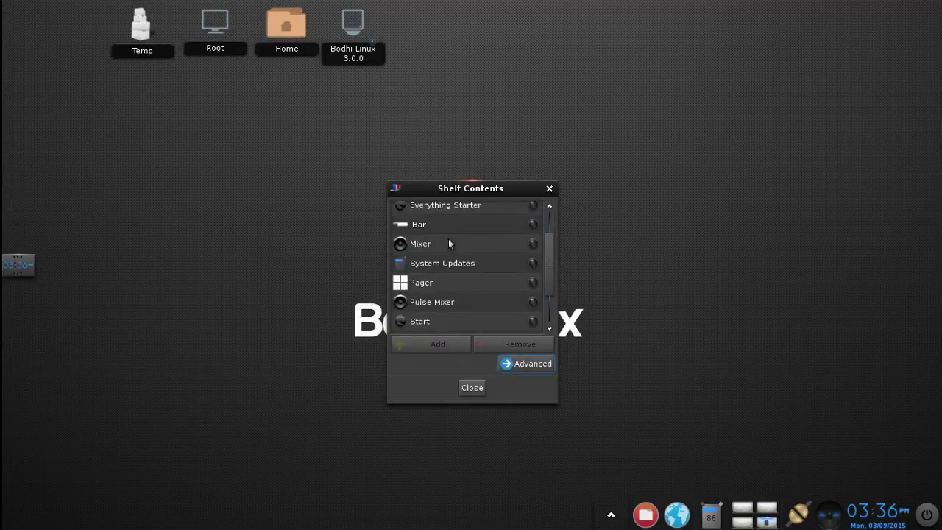
pyautogui.scroll(1, 446, 237)
pyautogui.click(445, 230)
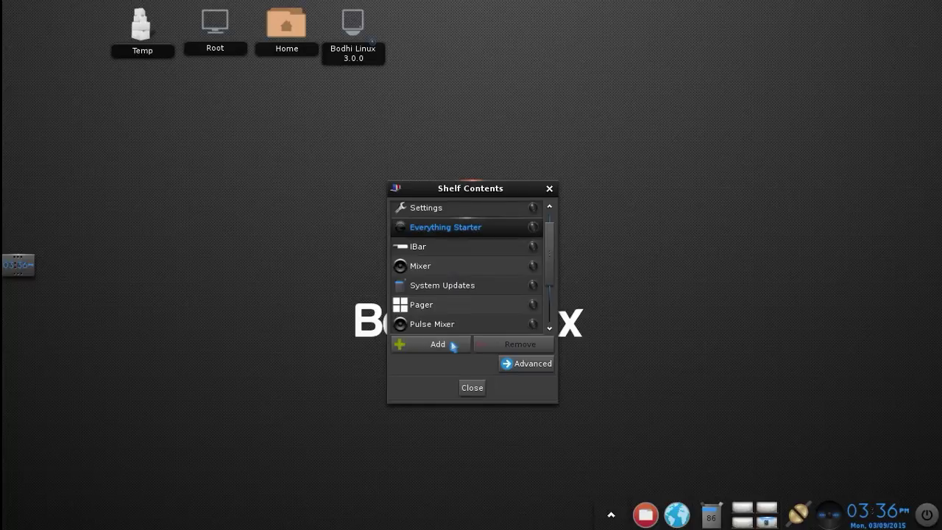
pyautogui.click(452, 346)
pyautogui.click(17, 272)
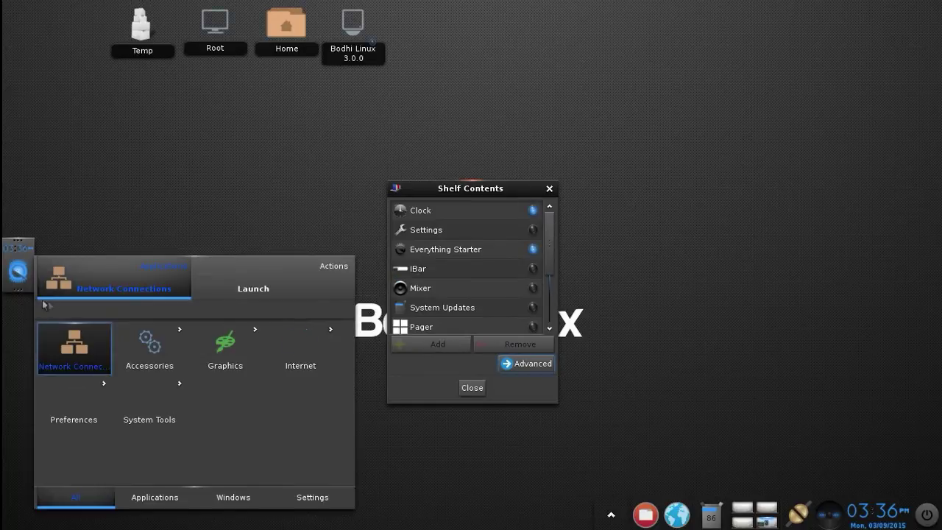
pyautogui.click(329, 241)
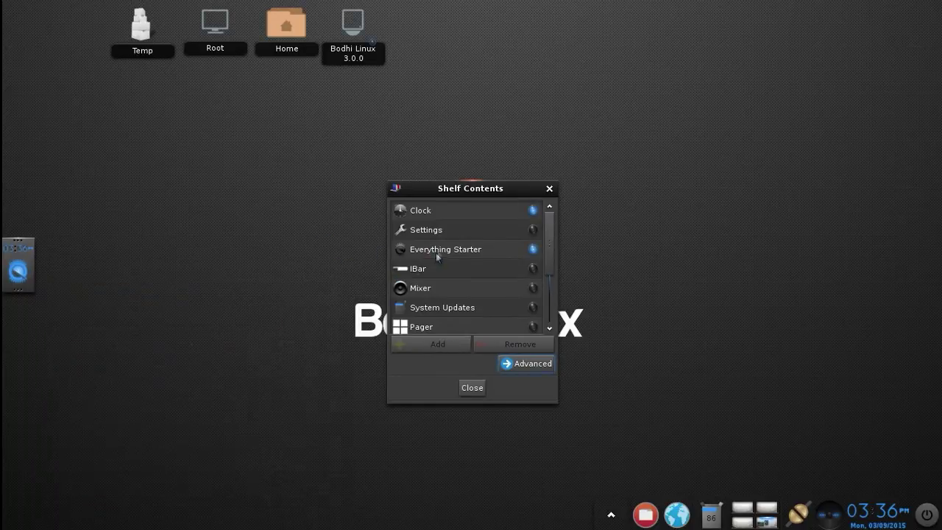
# Step: Add the IBar gadget to the new shelf
pyautogui.scroll(-1, 445, 249)
pyautogui.click(440, 245)
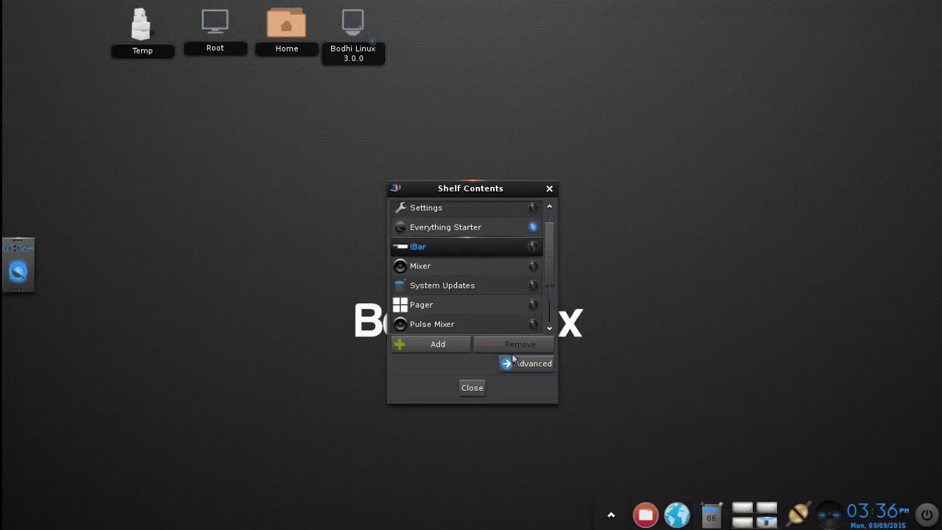
pyautogui.click(424, 344)
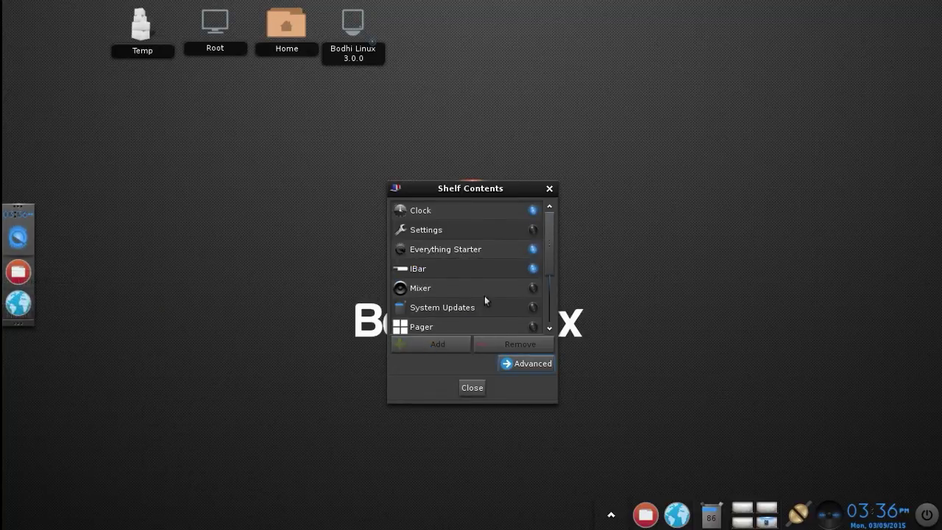
# Step: Add the Pager gadget to the new shelf and close the shelf contents settings
pyautogui.scroll(-2, 474, 292)
pyautogui.scroll(-1, 455, 291)
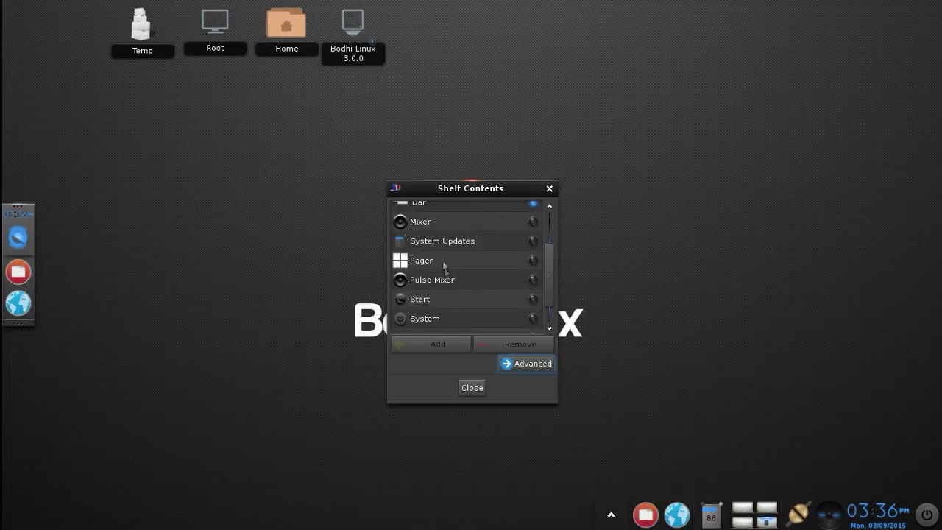
pyautogui.click(445, 262)
pyautogui.click(436, 346)
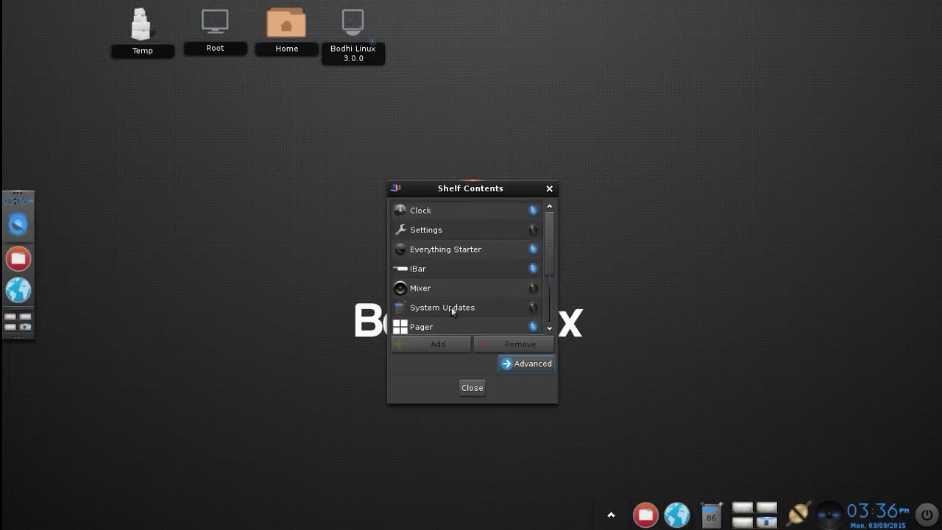
pyautogui.scroll(-5, 451, 307)
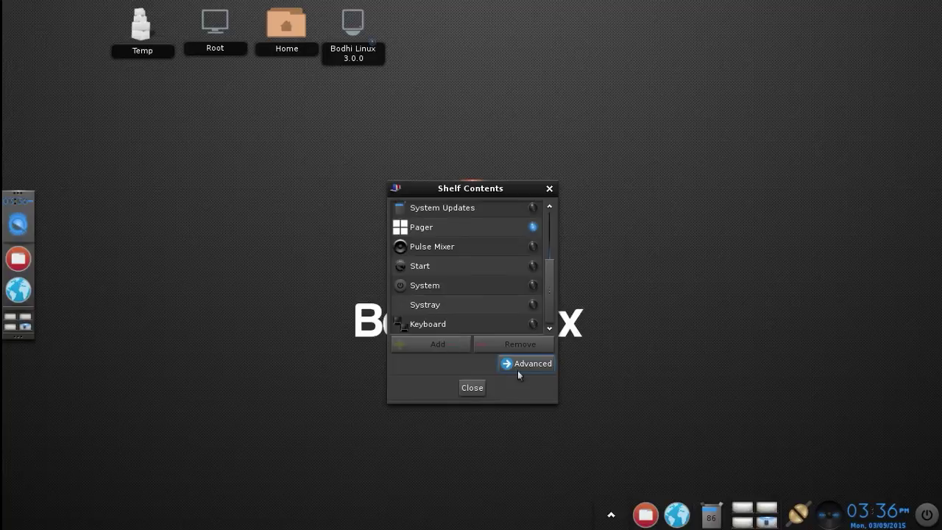
pyautogui.click(471, 387)
# Step: Open the desktop gadgets settings from the desktop's main menu and add the Clock gadget to the desktop
pyautogui.click(462, 141)
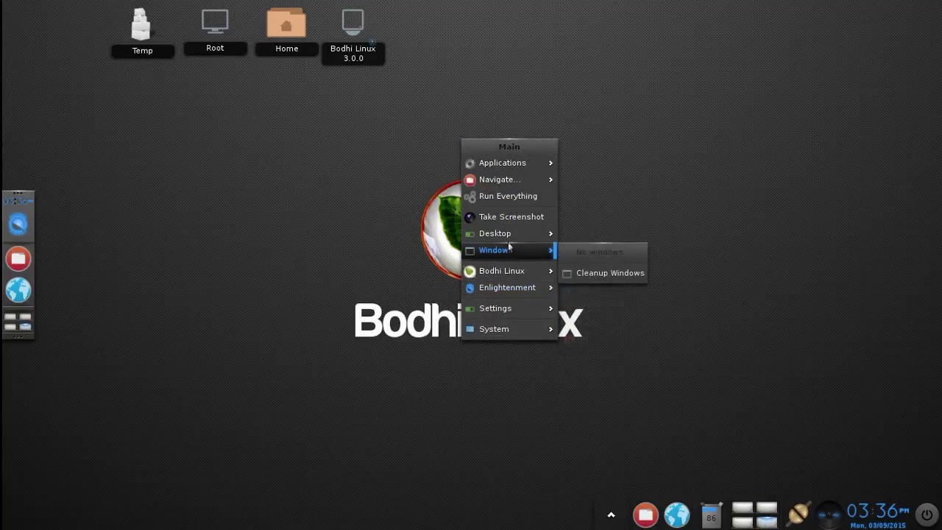
pyautogui.moveTo(508, 235)
pyautogui.click(607, 235)
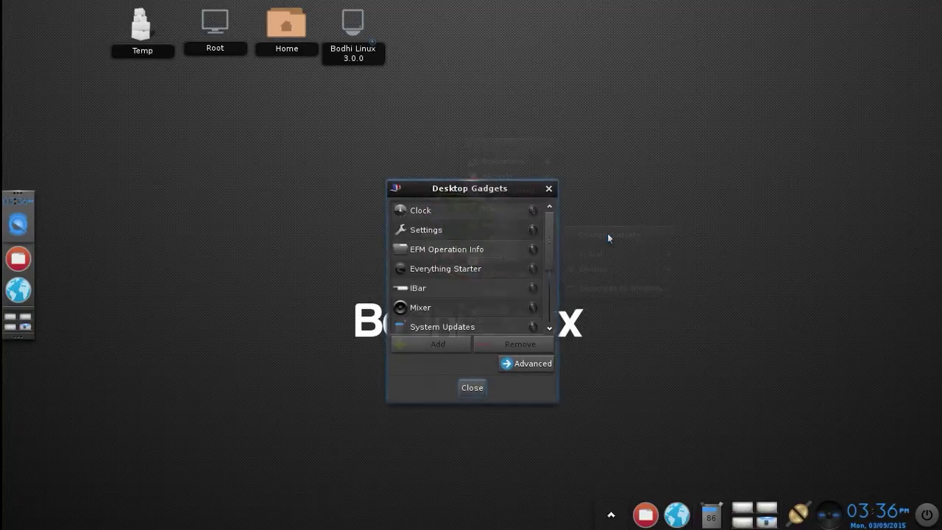
pyautogui.click(481, 212)
pyautogui.click(438, 343)
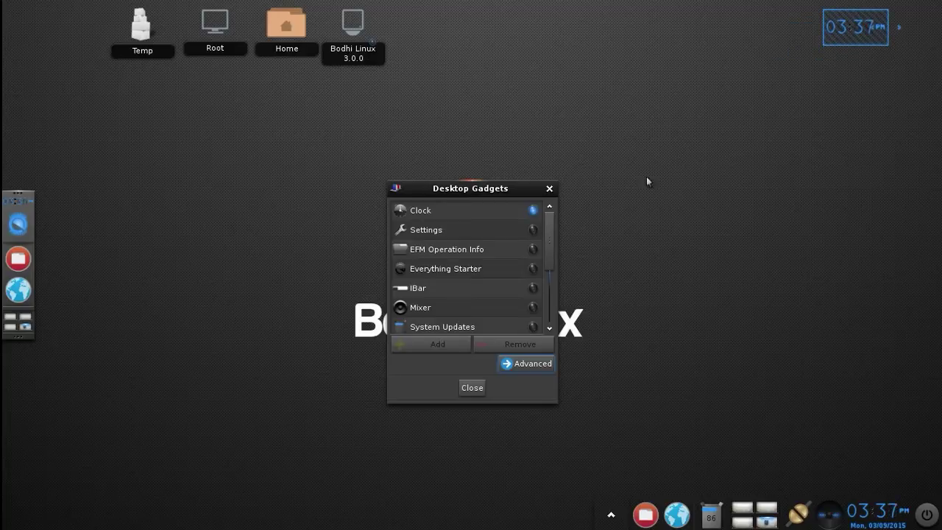
# Step: Add the Settings gadget to the desktop and look through the rest of the available gadgets
pyautogui.click(432, 233)
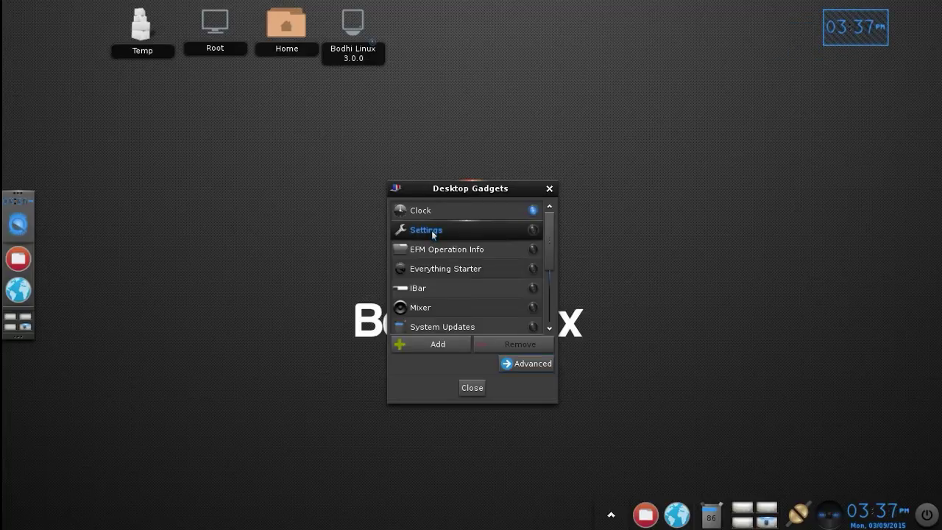
pyautogui.click(419, 348)
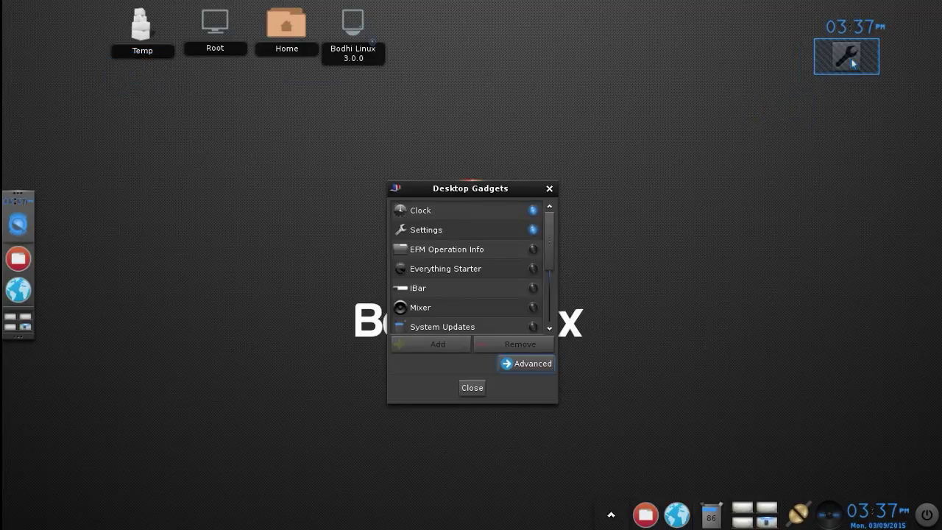
pyautogui.scroll(-6, 477, 266)
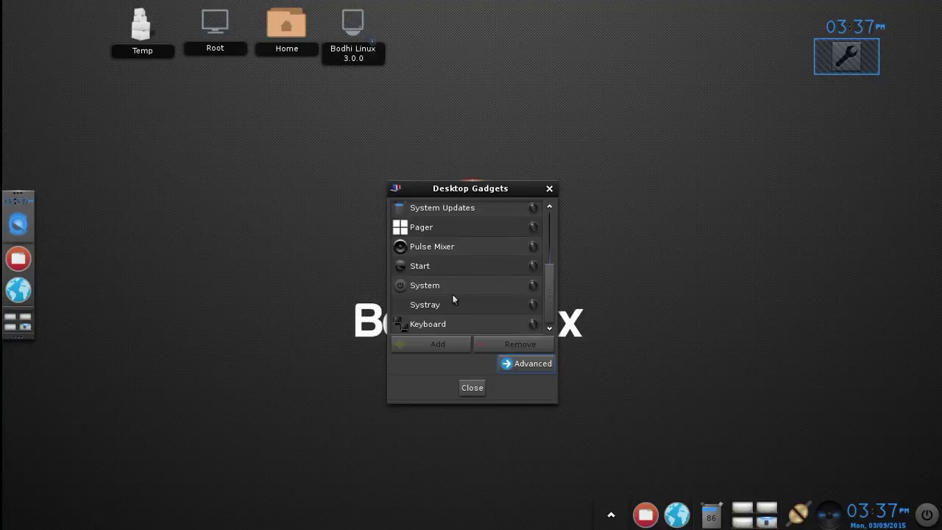
pyautogui.scroll(6, 453, 299)
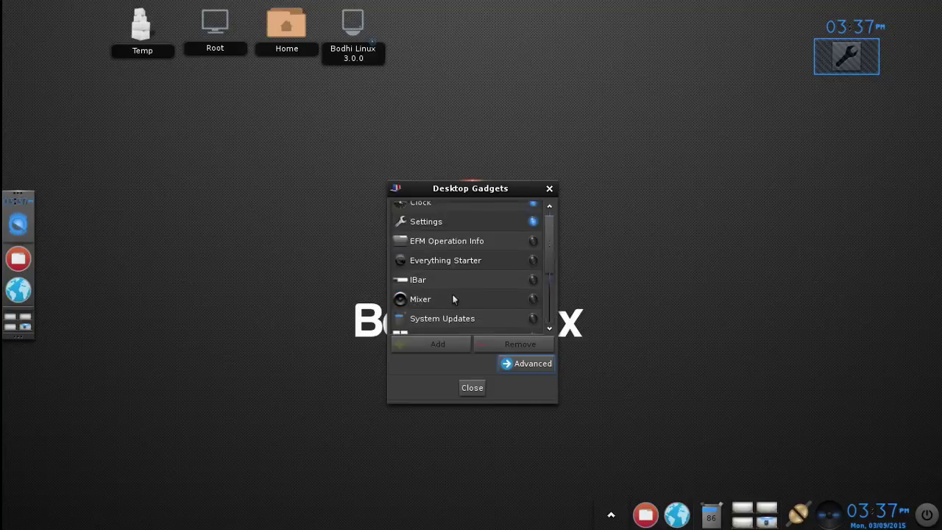
# Step: Show the desktop clock's calendar popup and remove the Clock gadget from the desktop
pyautogui.click(834, 67)
pyautogui.click(457, 212)
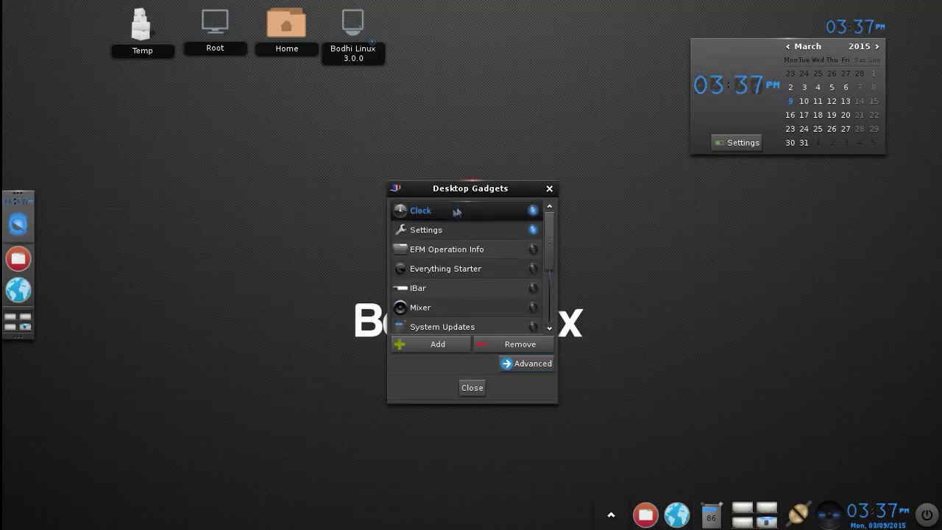
pyautogui.click(524, 347)
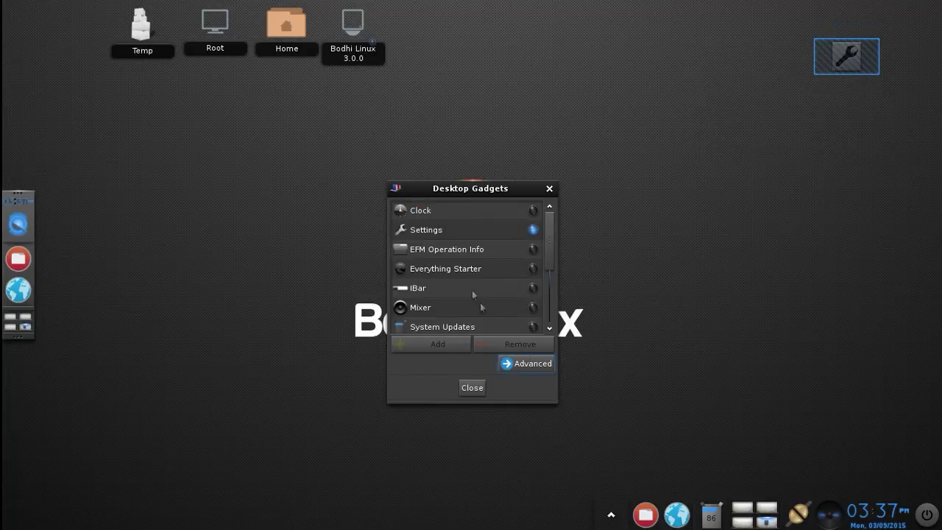
# Step: Remove the Settings gadget from the desktop and close the desktop gadgets settings
pyautogui.click(446, 231)
pyautogui.click(530, 345)
pyautogui.click(471, 387)
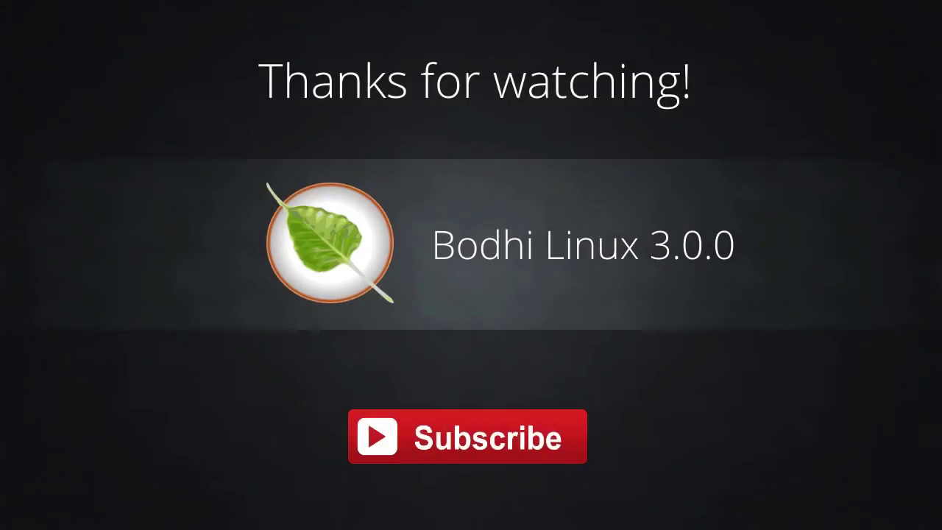